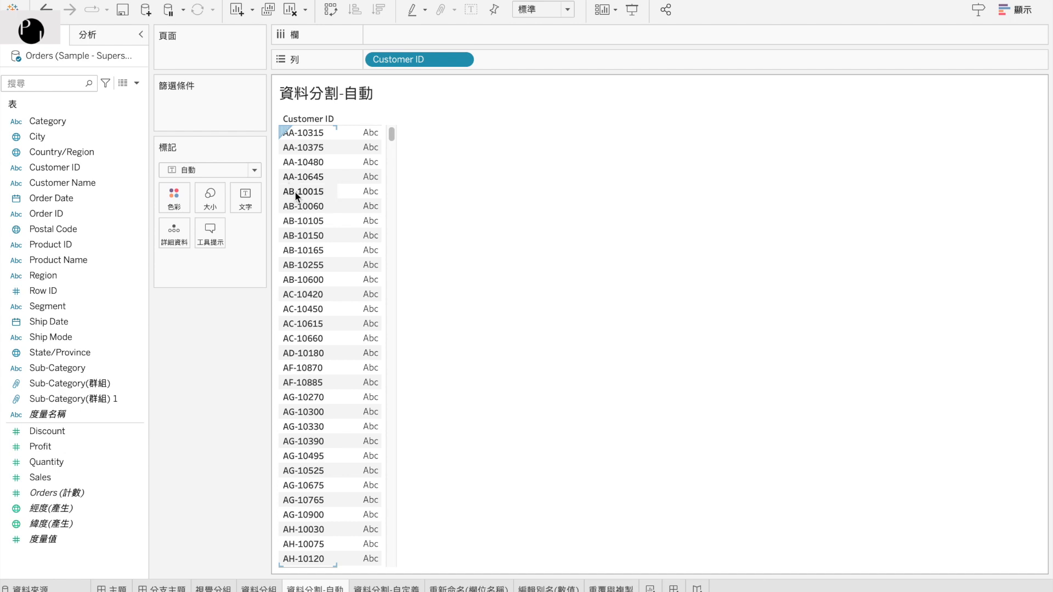
- Automatically split the Customer ID field into separate fields with the 分割 transform
scroll(316, 191, down, 20)
scroll(316, 191, up, 20)
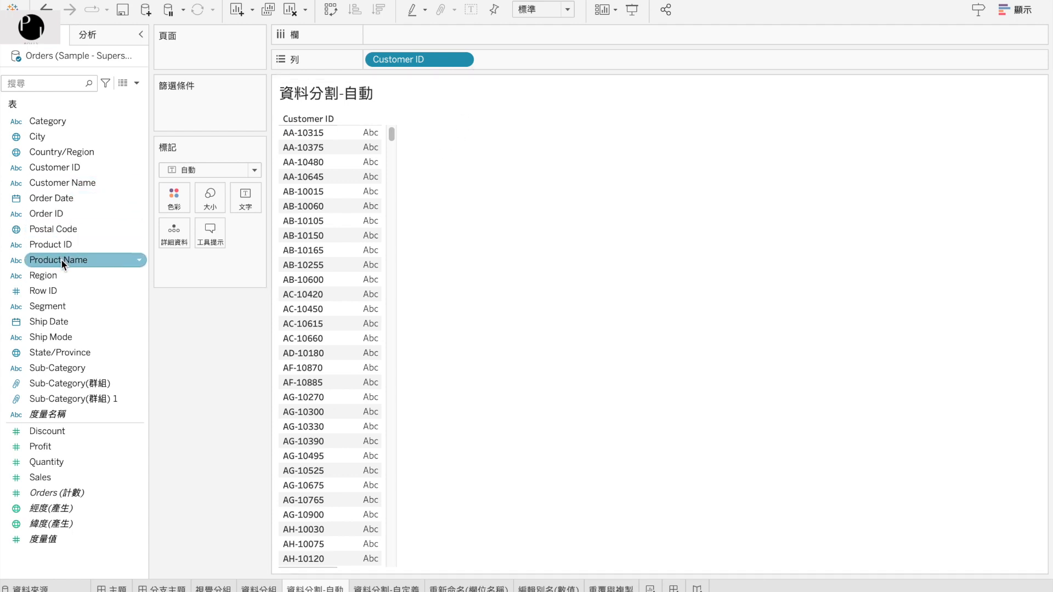
click(137, 166)
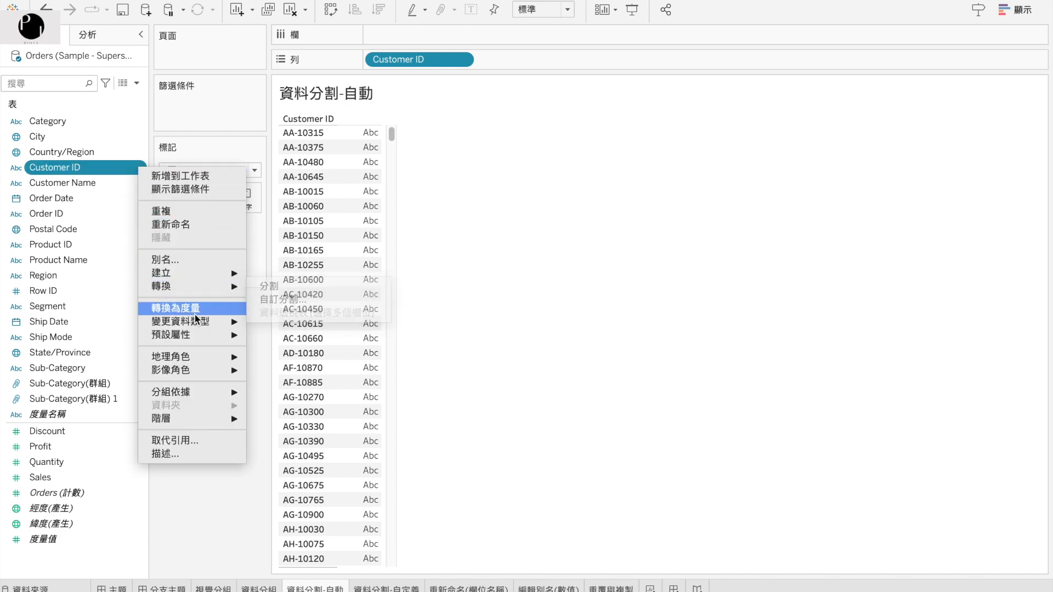
mouse_move(199, 287)
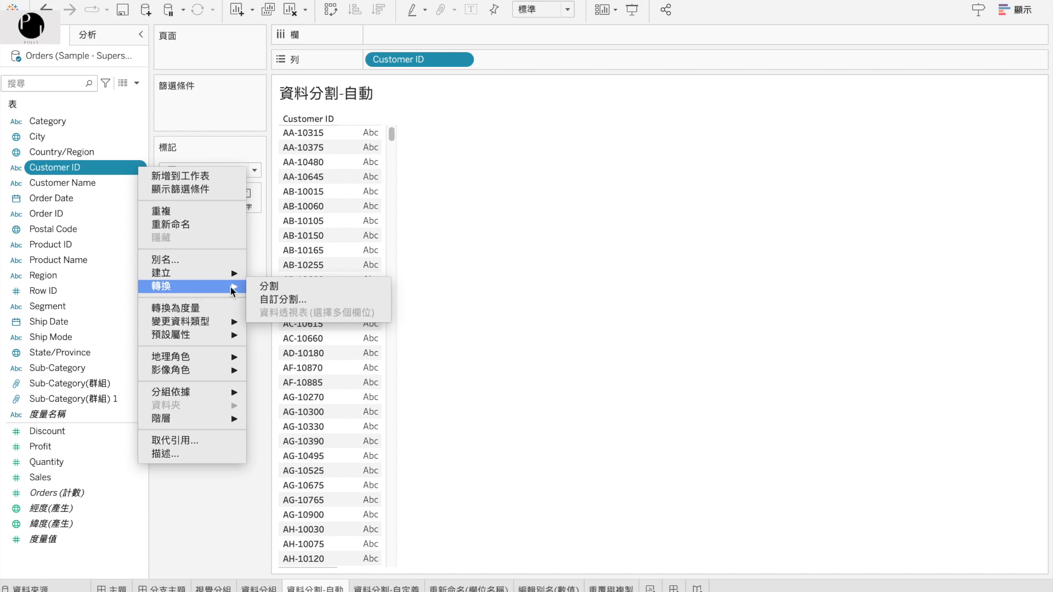
click(296, 286)
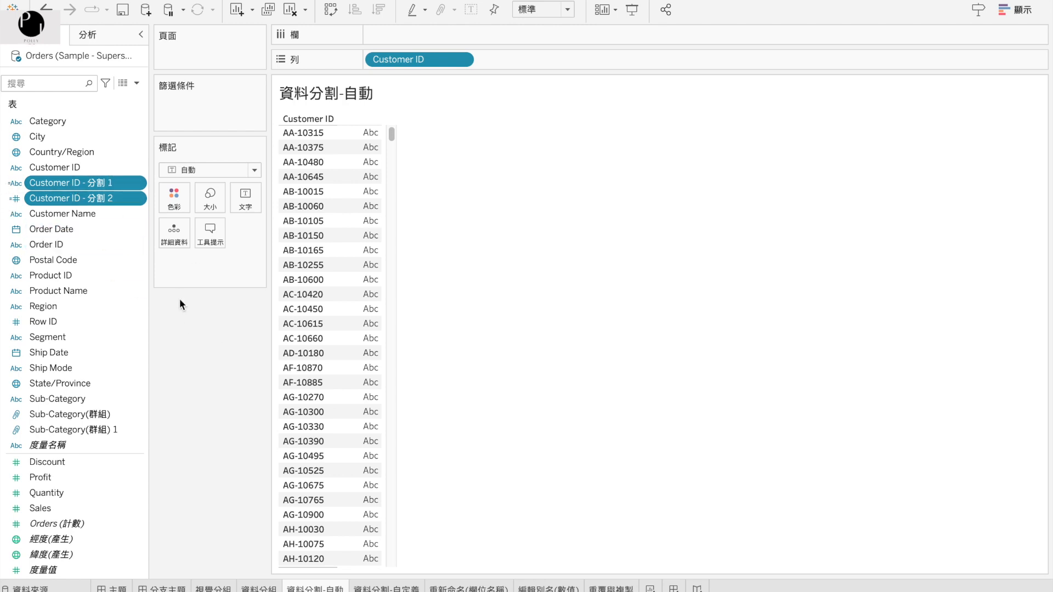
- Add the Customer ID - 分割 1 and Customer ID - 分割 2 fields to the rows beside Customer ID
double_click(95, 181)
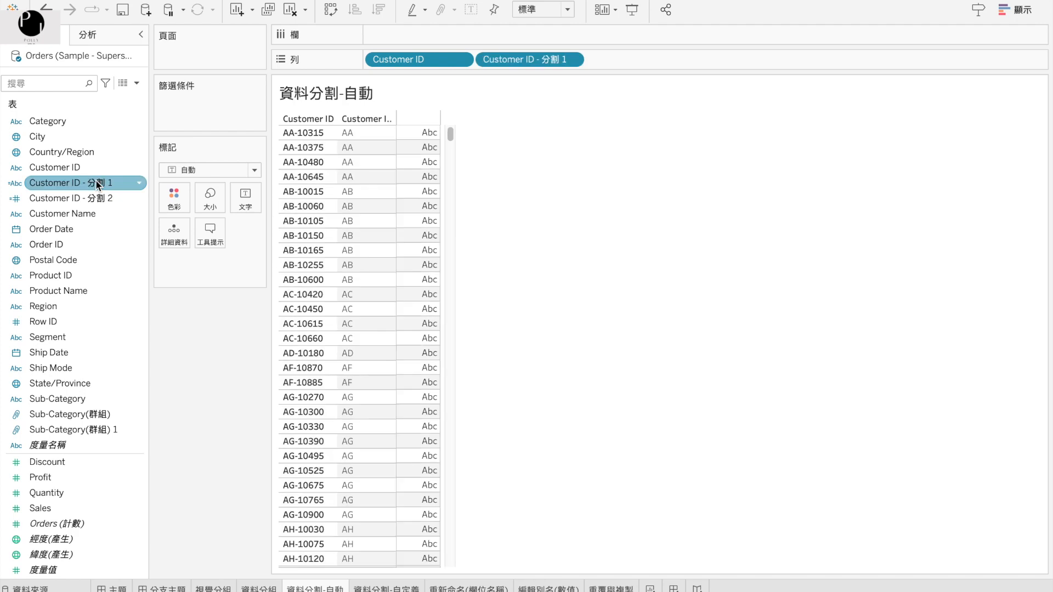
click(99, 200)
double_click(98, 199)
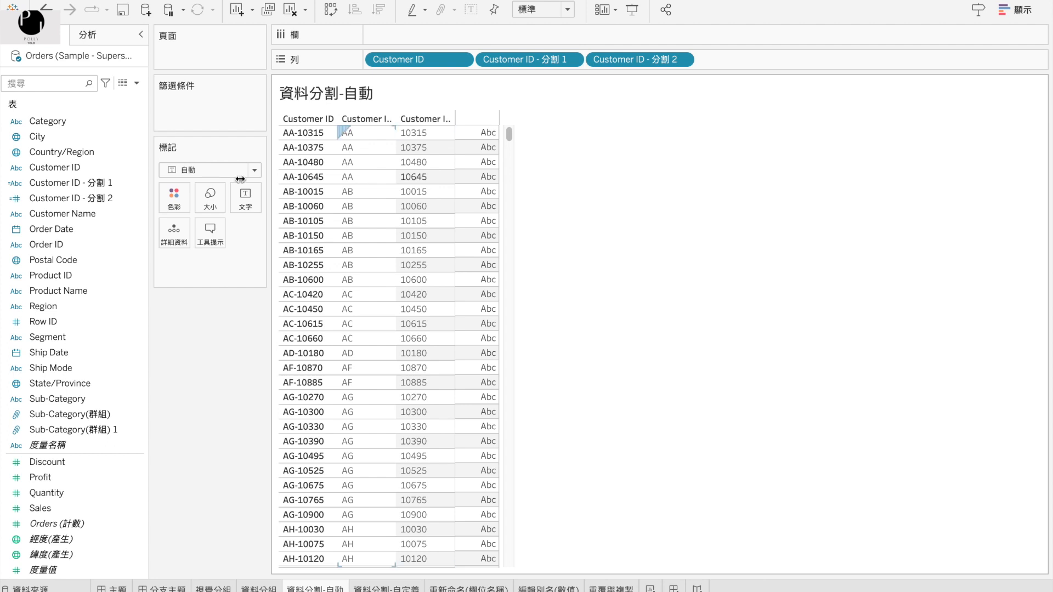
- Examine the calculation formula behind the Customer ID - 分割 1 field and close it without changes
right_click(110, 179)
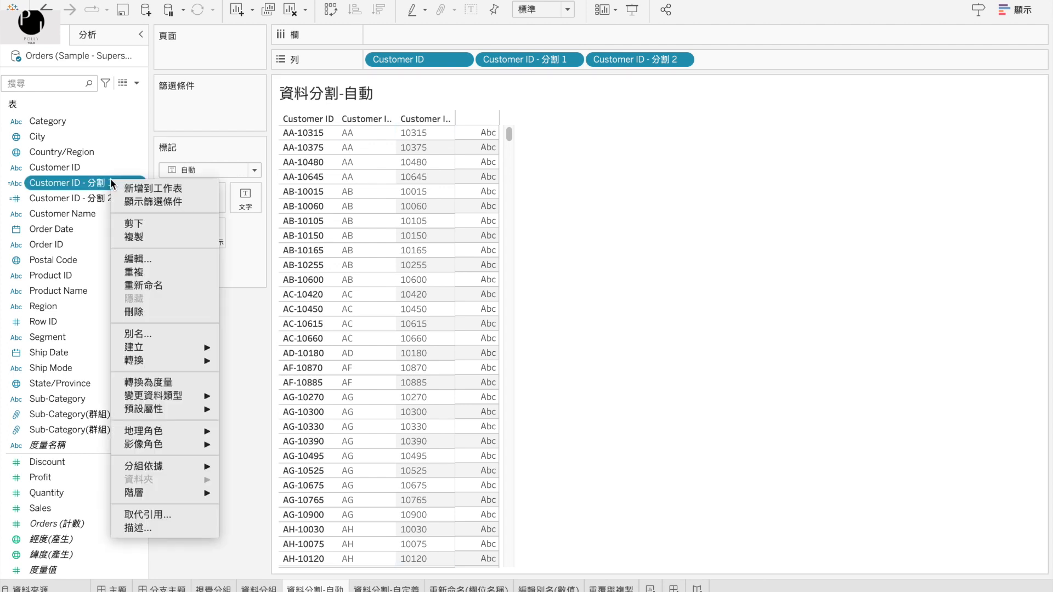
click(158, 256)
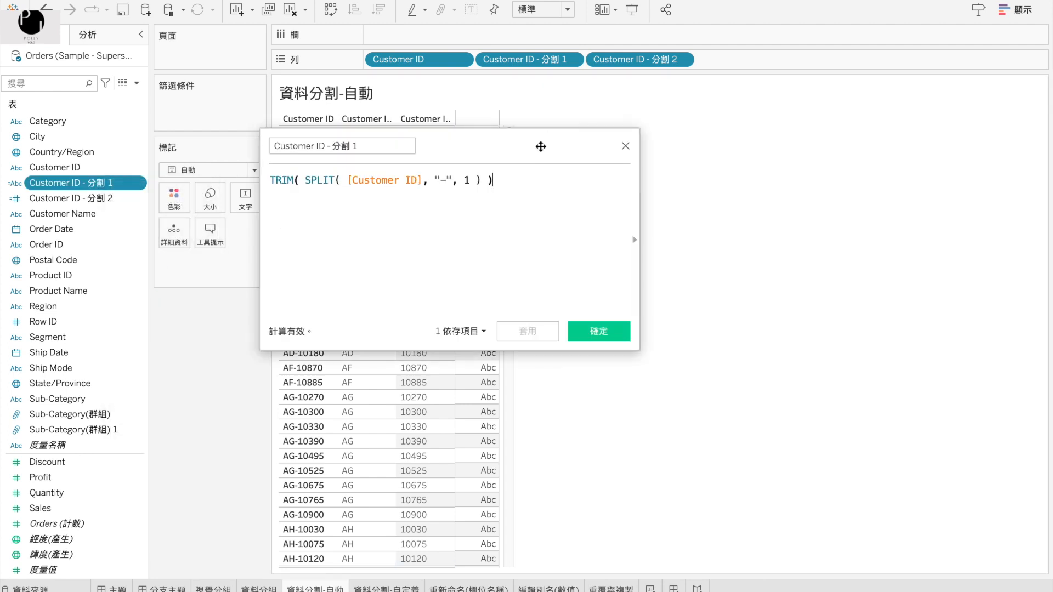
drag(543, 146, 682, 261)
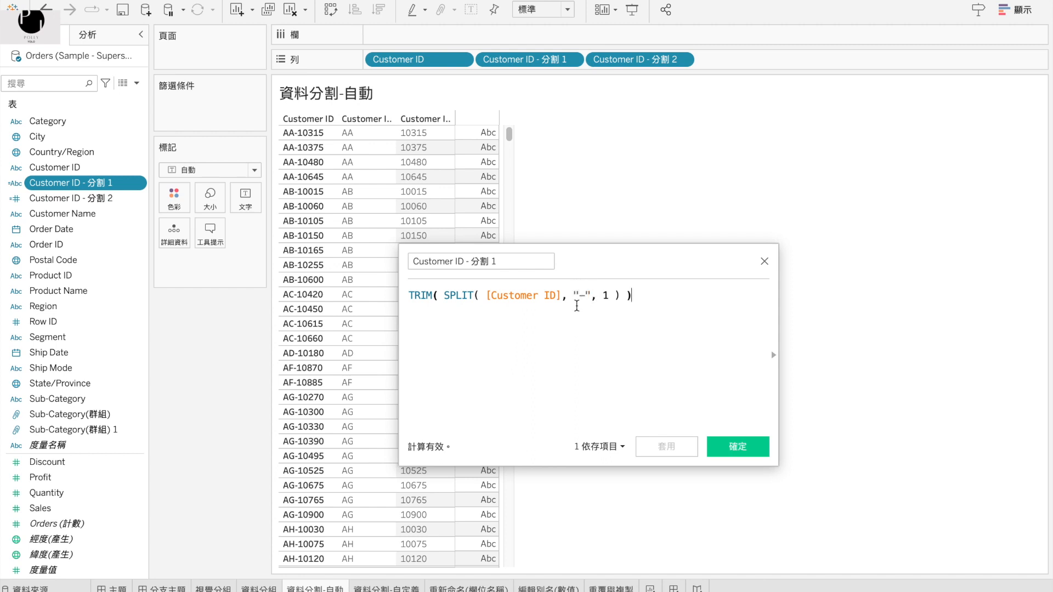
click(765, 261)
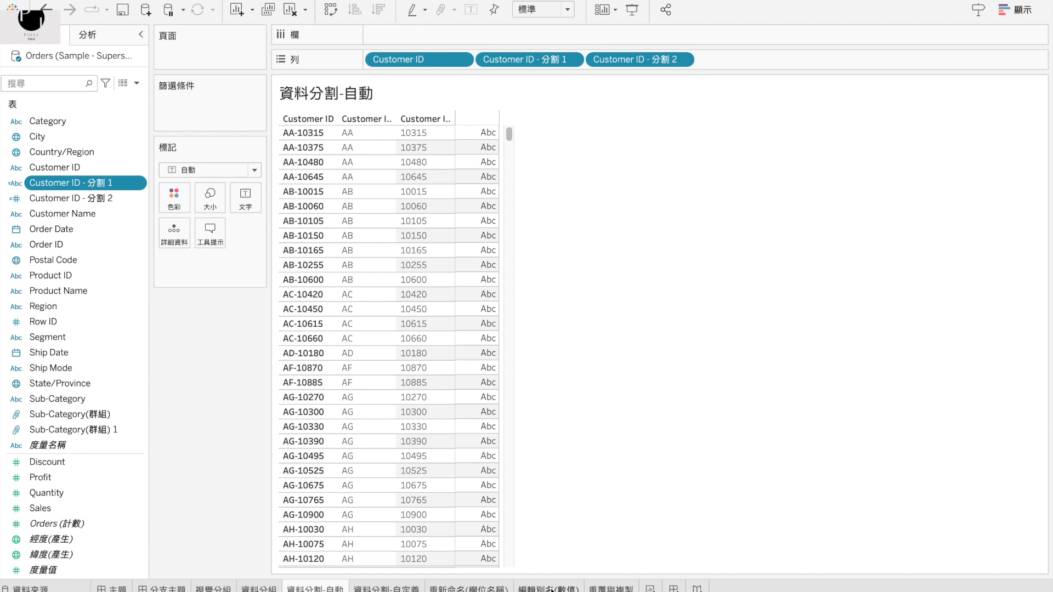
- Create a new worksheet and list the Customer ID - 分割 1 values in its rows
mouse_move(550, 589)
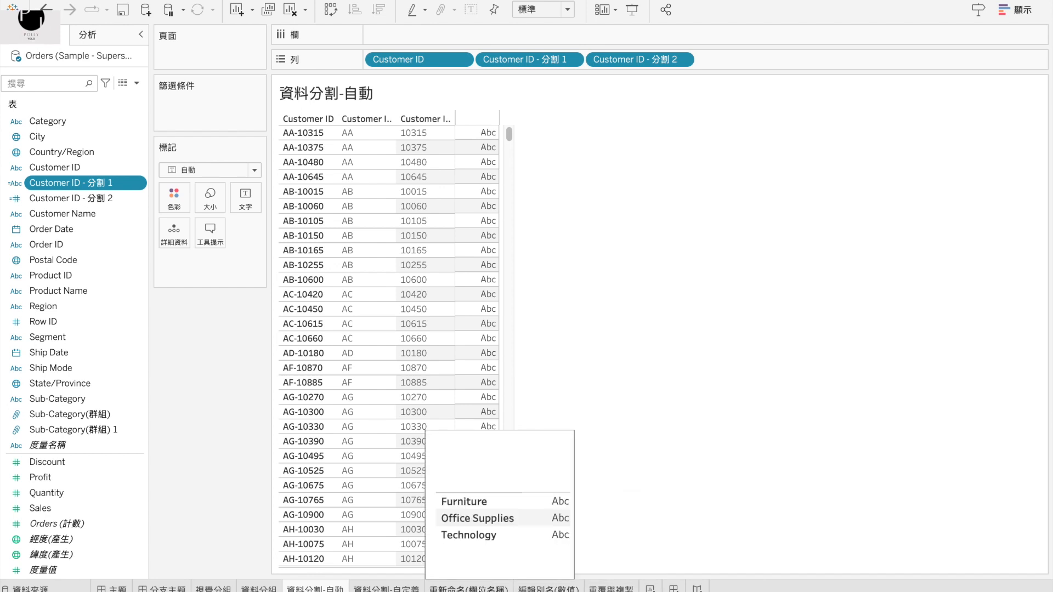
click(469, 589)
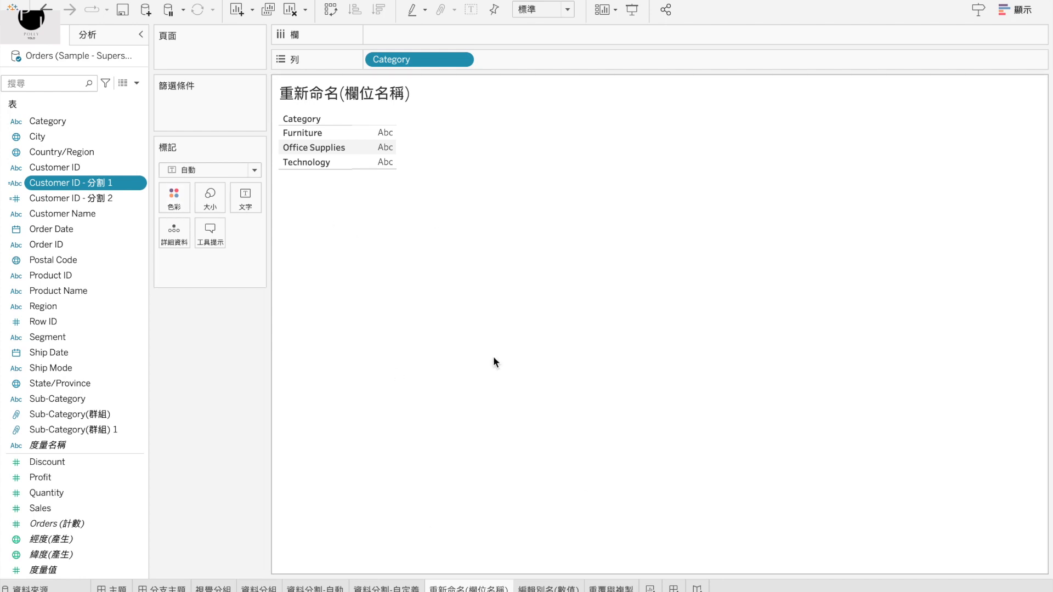
click(650, 588)
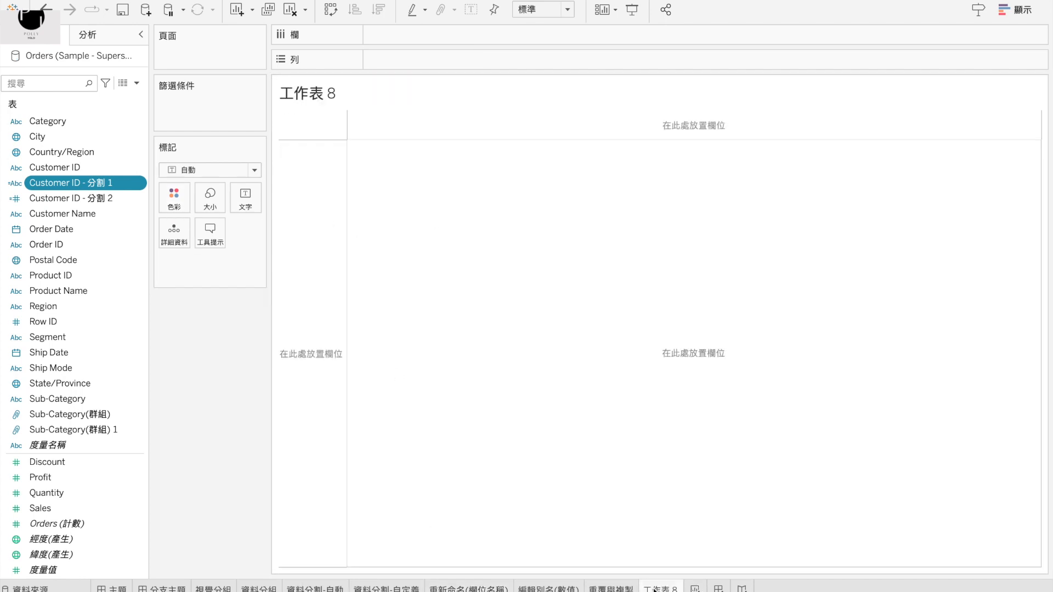
double_click(90, 182)
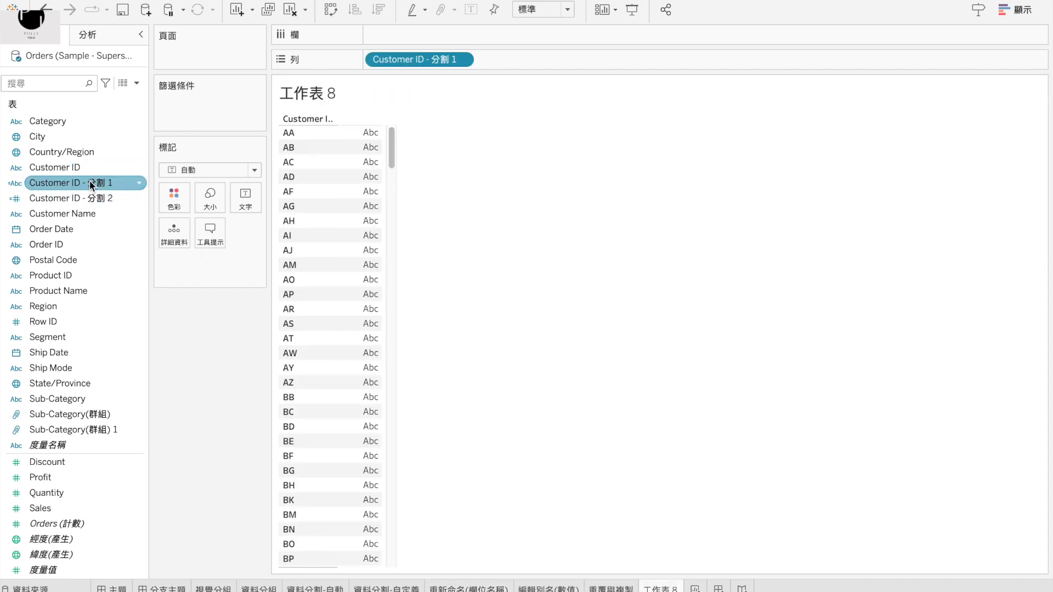
scroll(330, 397, down, 5)
scroll(331, 397, up, 5)
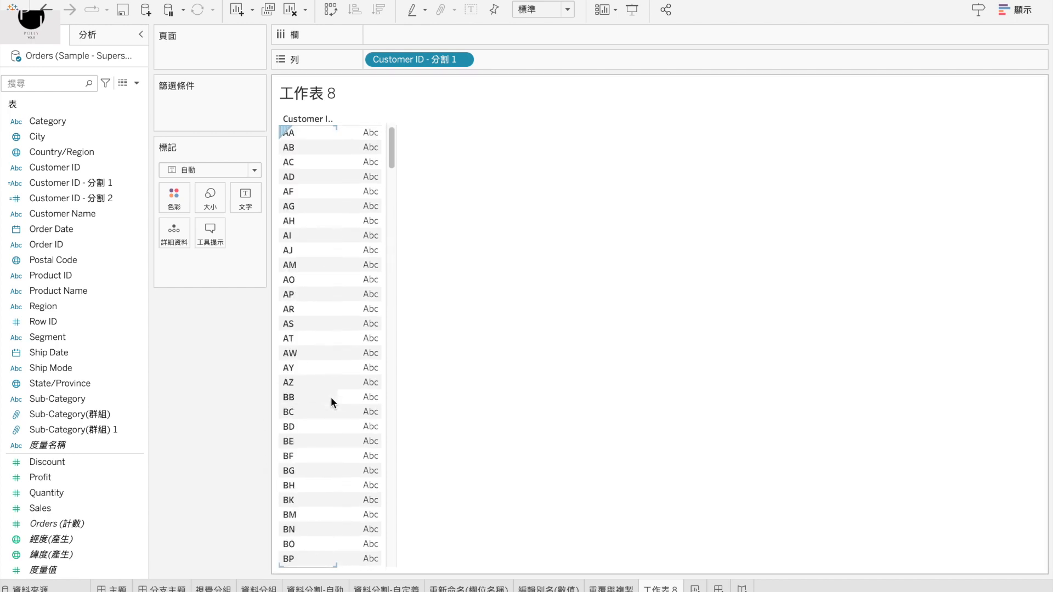
- Set the alias of the AA value to 台北
right_click(306, 133)
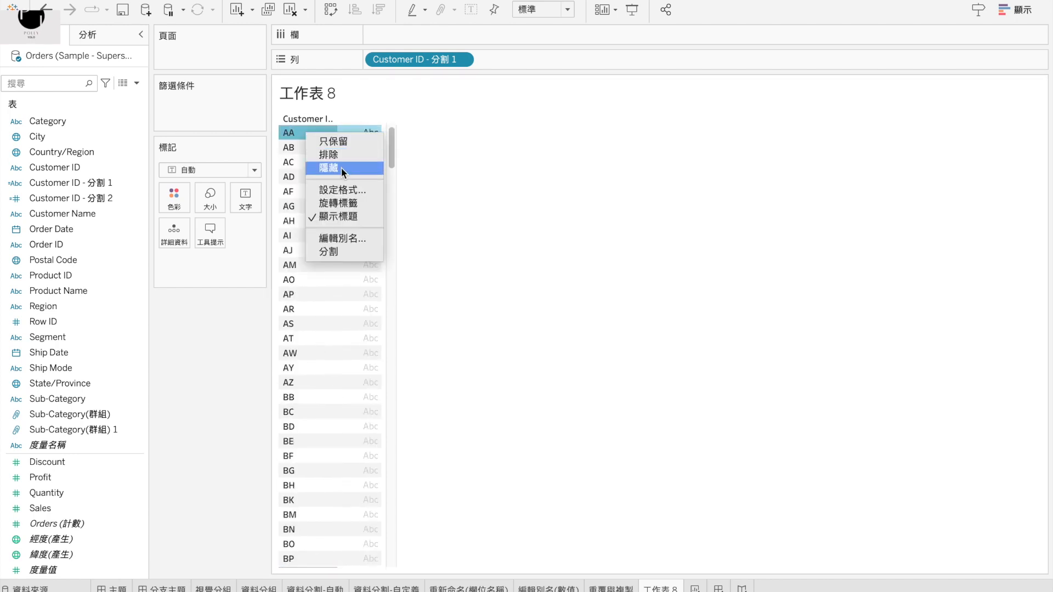
click(346, 239)
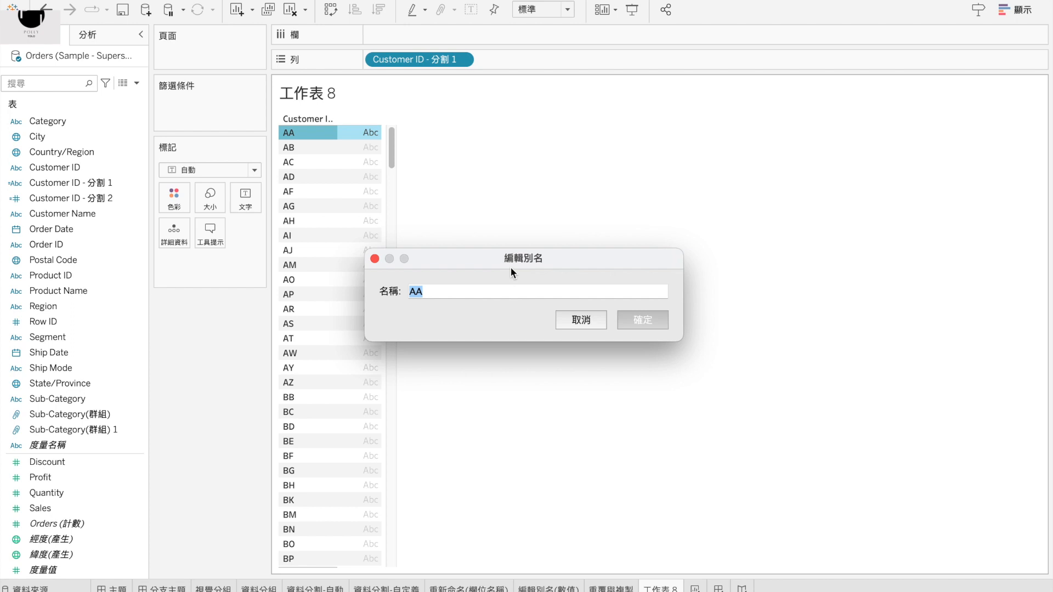
text(台北)
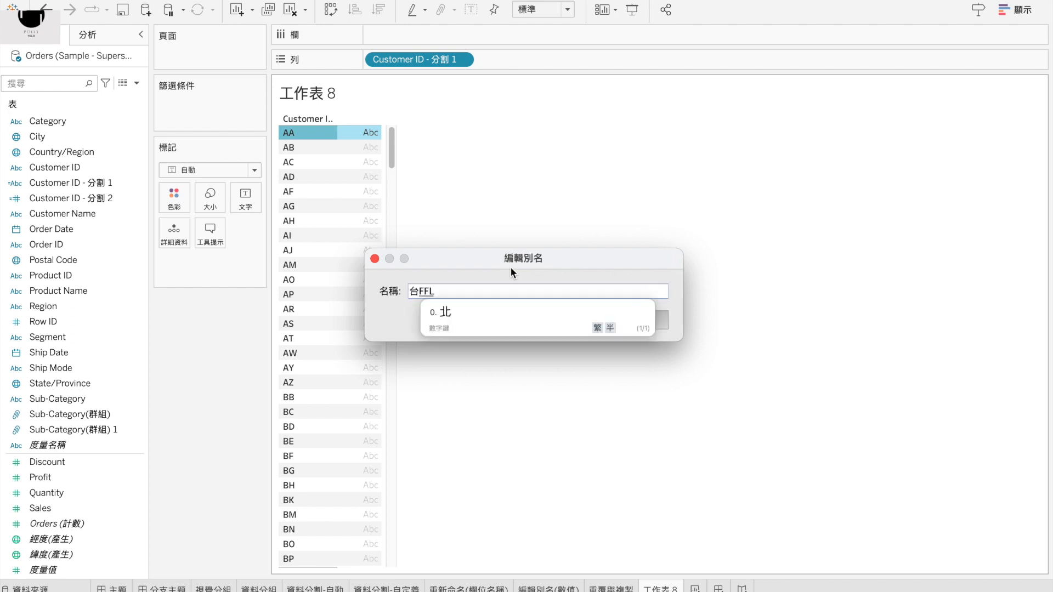
click(641, 324)
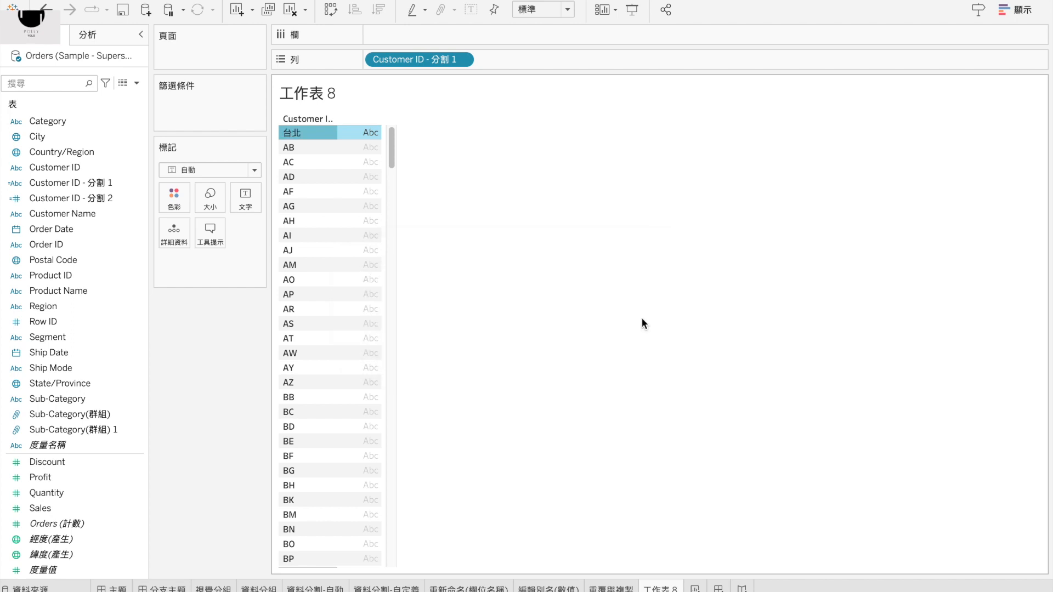
- Set the alias of the AB value to 台中
click(302, 146)
right_click(302, 147)
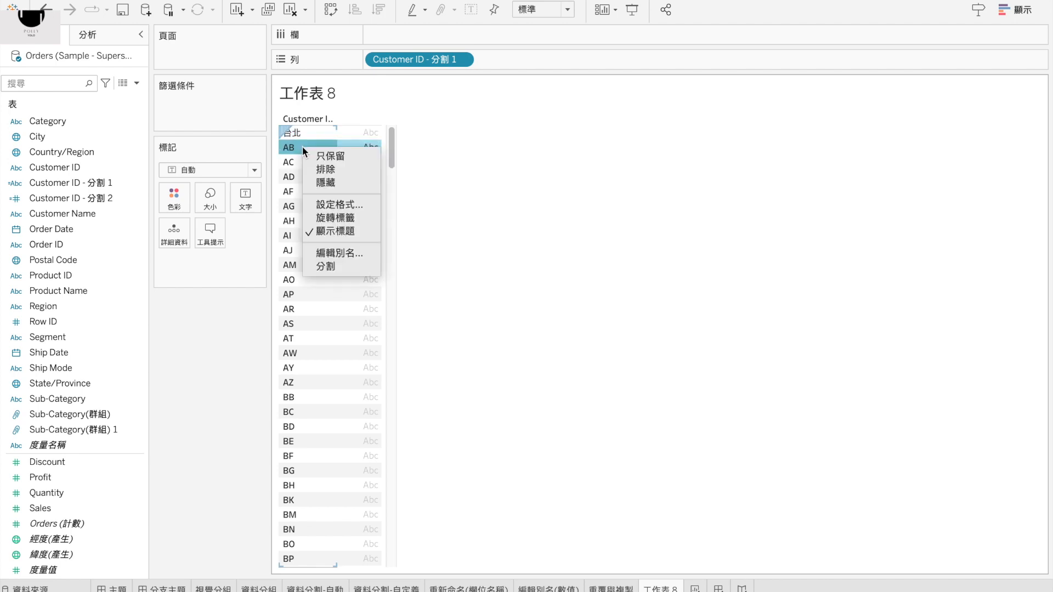
click(364, 254)
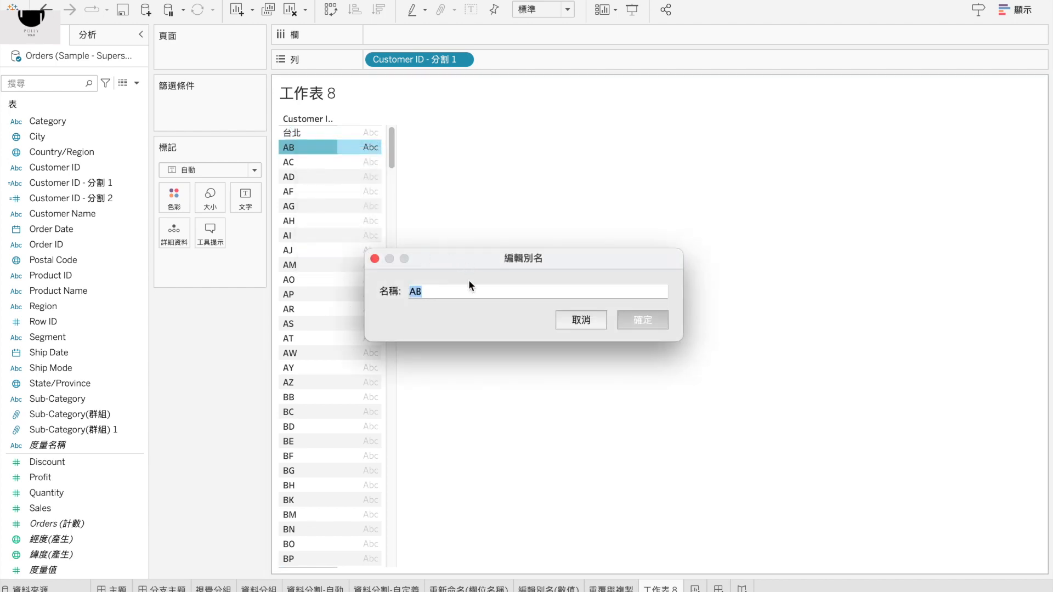
text(台CJV)
key(space)
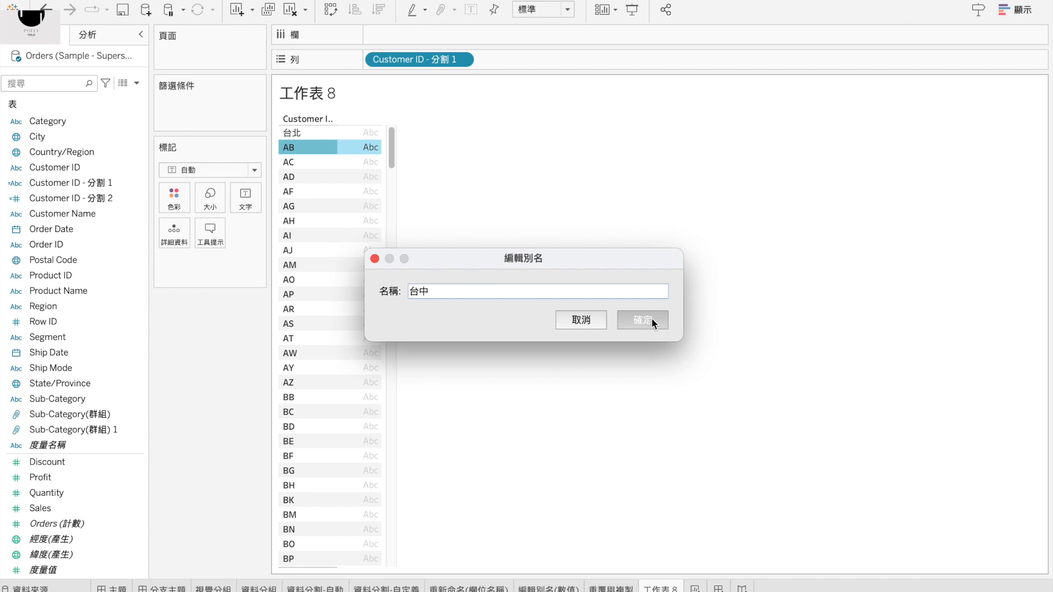
click(650, 320)
- Set the alias of the AC value to 高雄
click(304, 161)
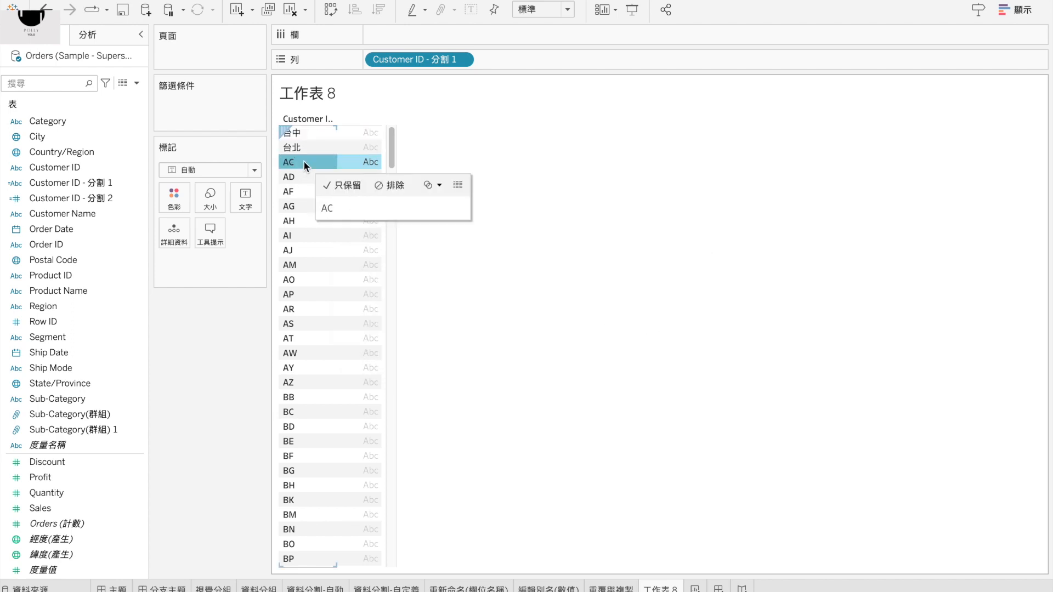
right_click(303, 161)
click(366, 263)
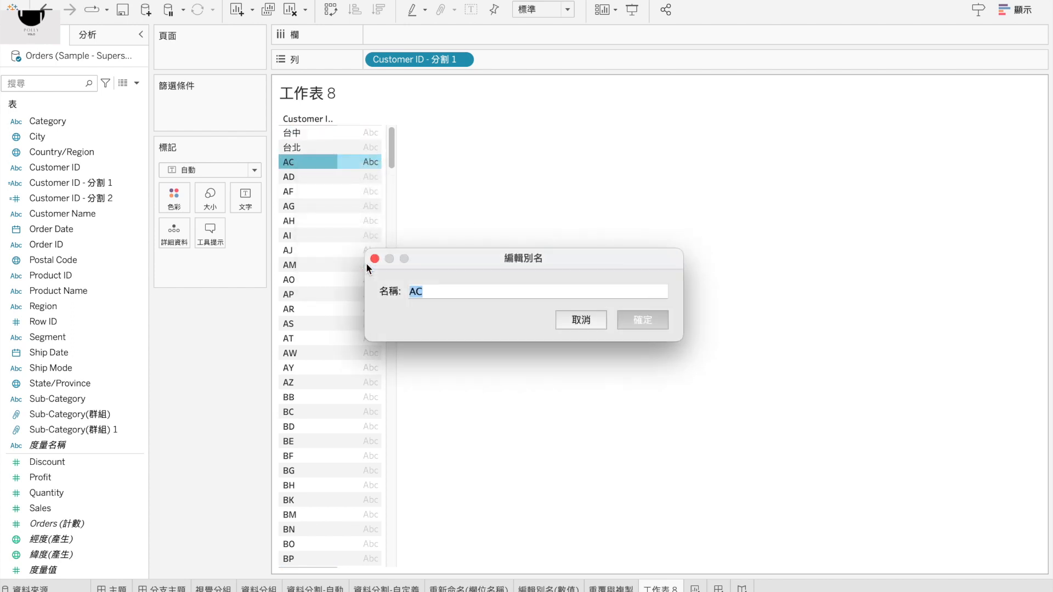
text(高雄)
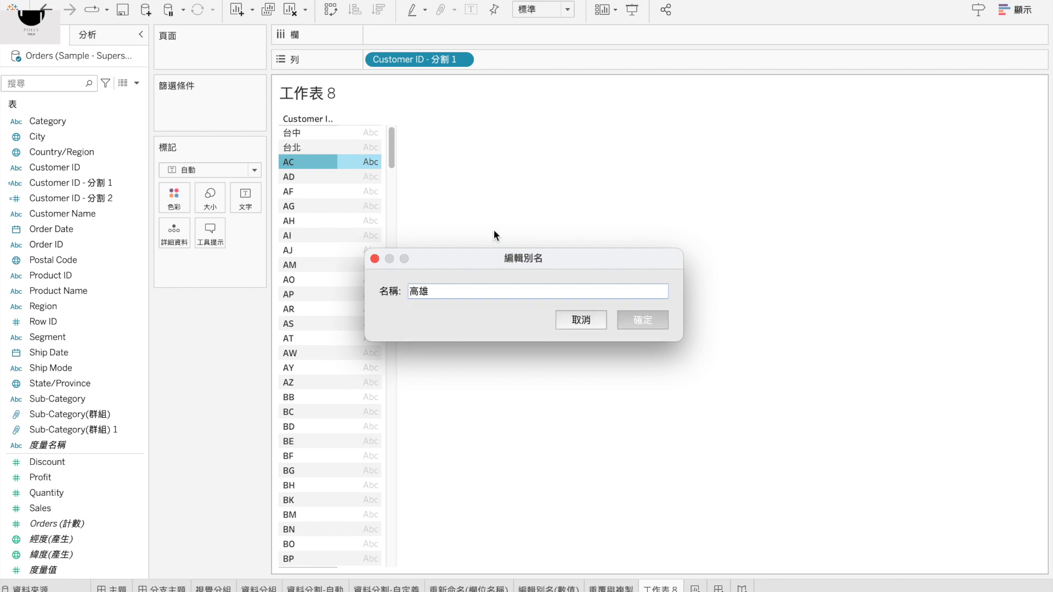
click(629, 318)
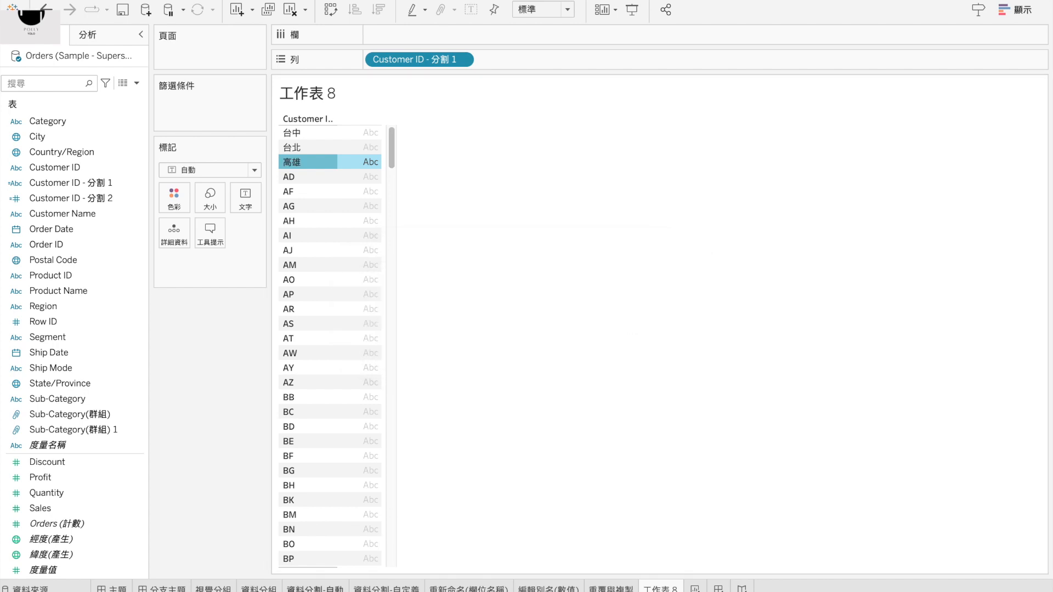
- Return to the 資料分割-自動 sheet and check the aliases and the options for the AD value in the Customer ID - 分割 1 column
click(315, 589)
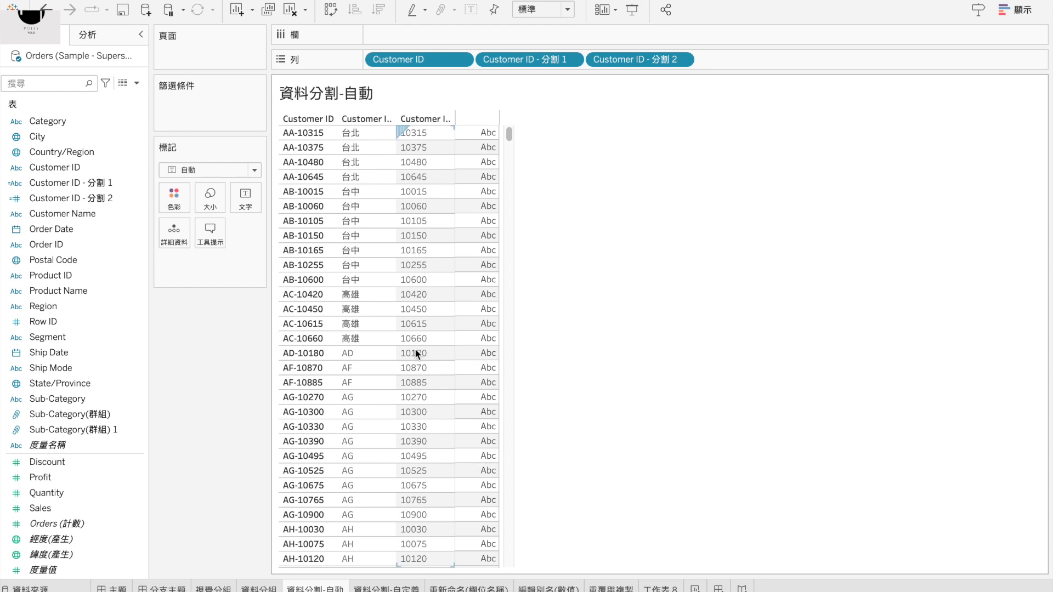
right_click(360, 353)
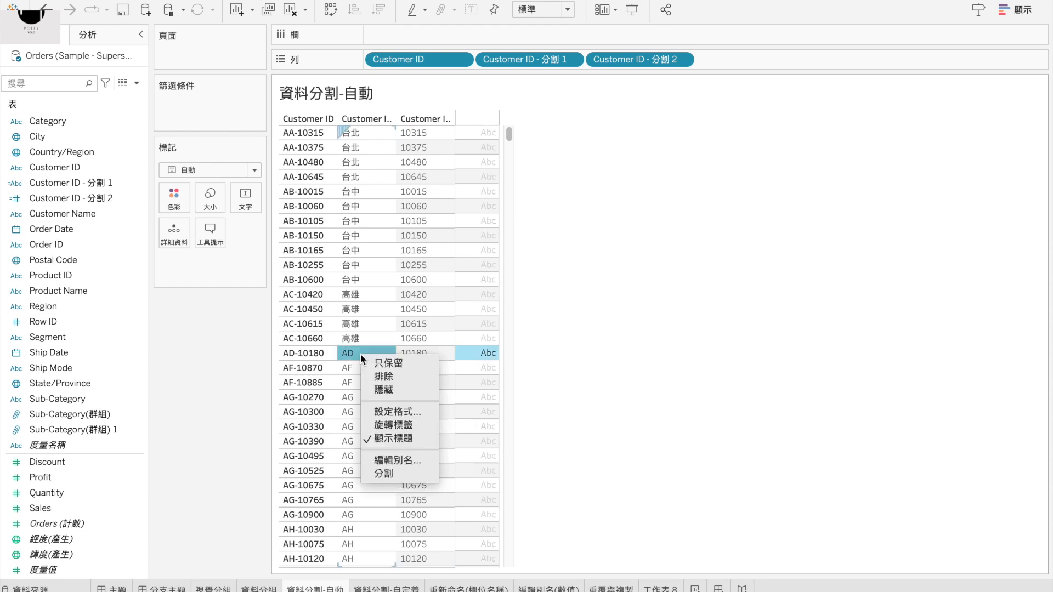
click(673, 525)
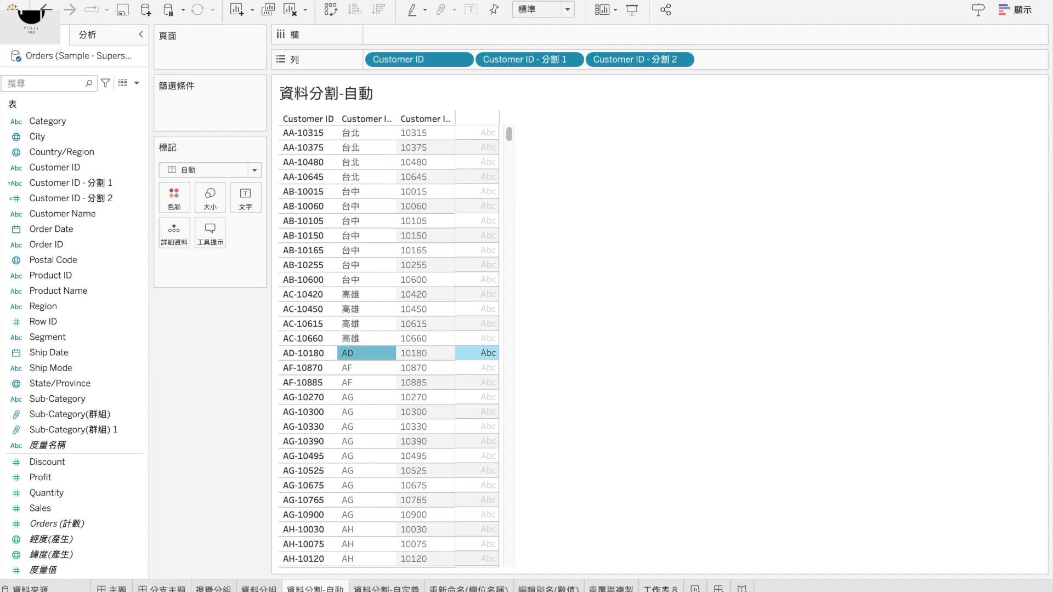
right_click(366, 354)
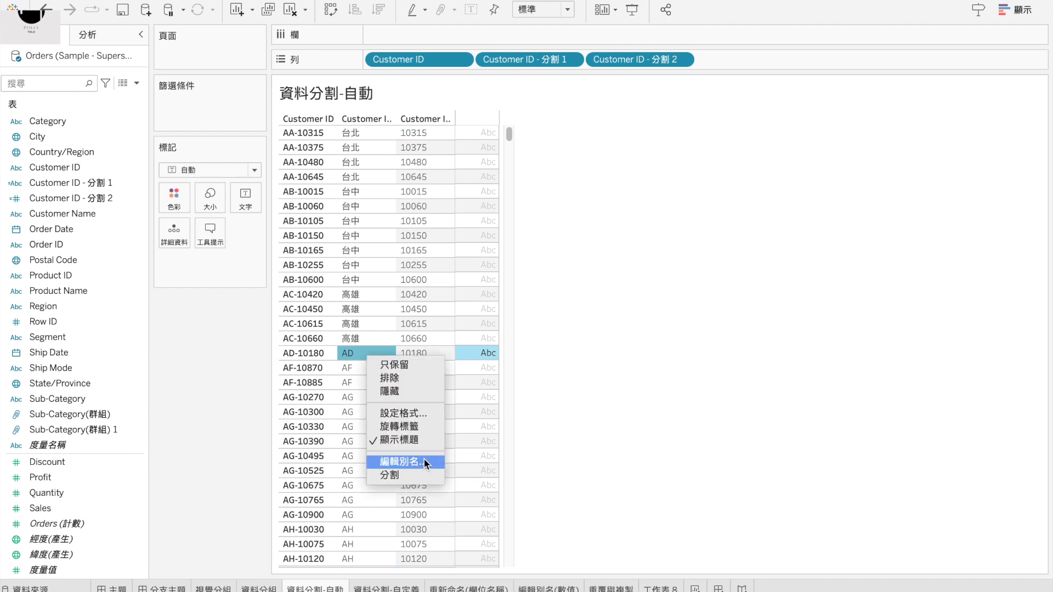
click(591, 409)
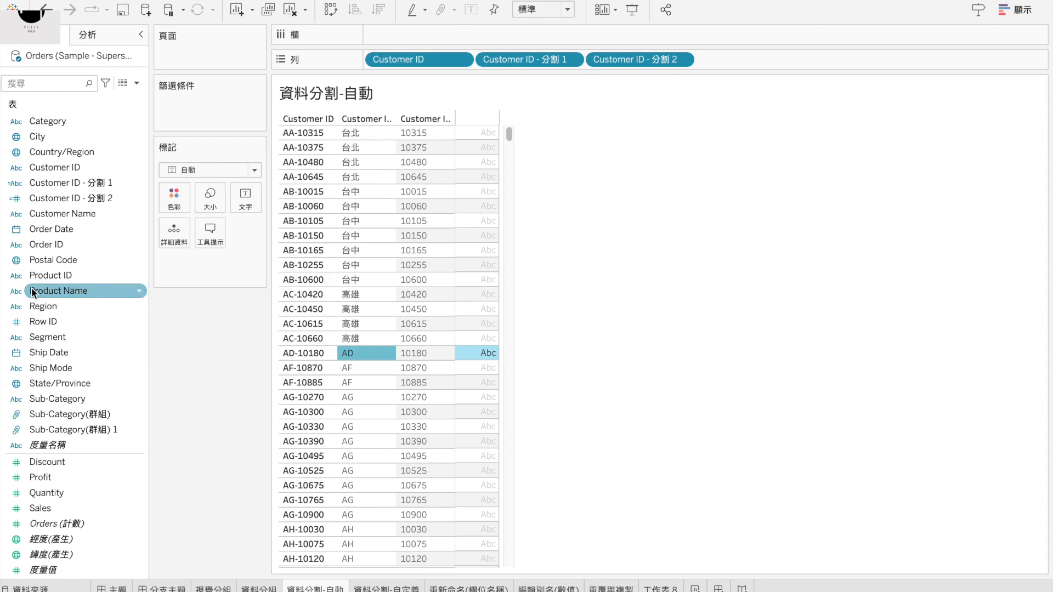
- Filter the 資料分割-自動 sheet by Customer ID - 分割 1, keeping only the values 台中 and 高雄
click(80, 186)
drag(81, 186, 190, 119)
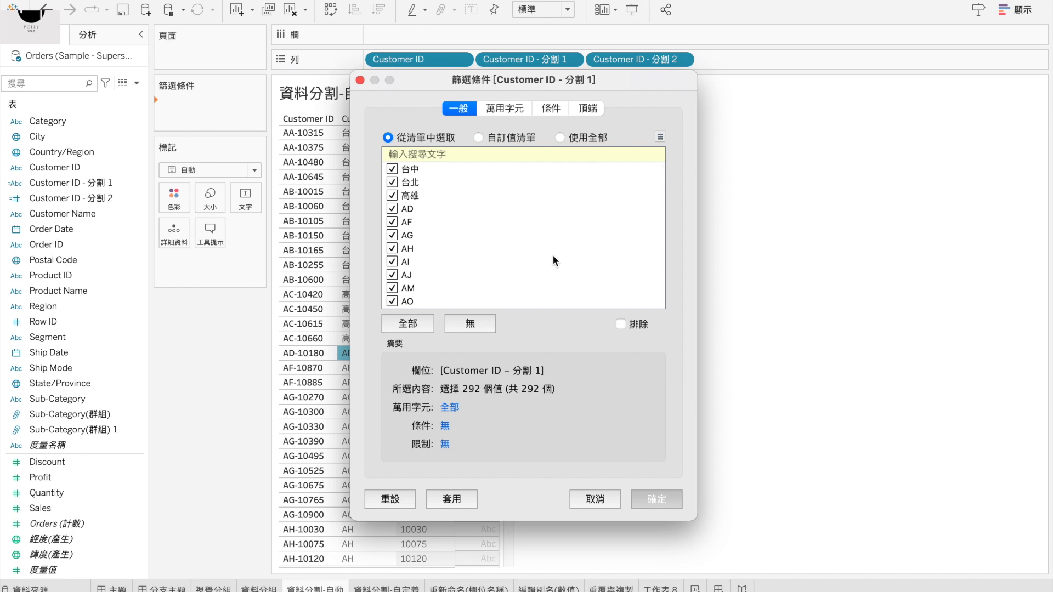
click(791, 73)
drag(661, 78, 833, 83)
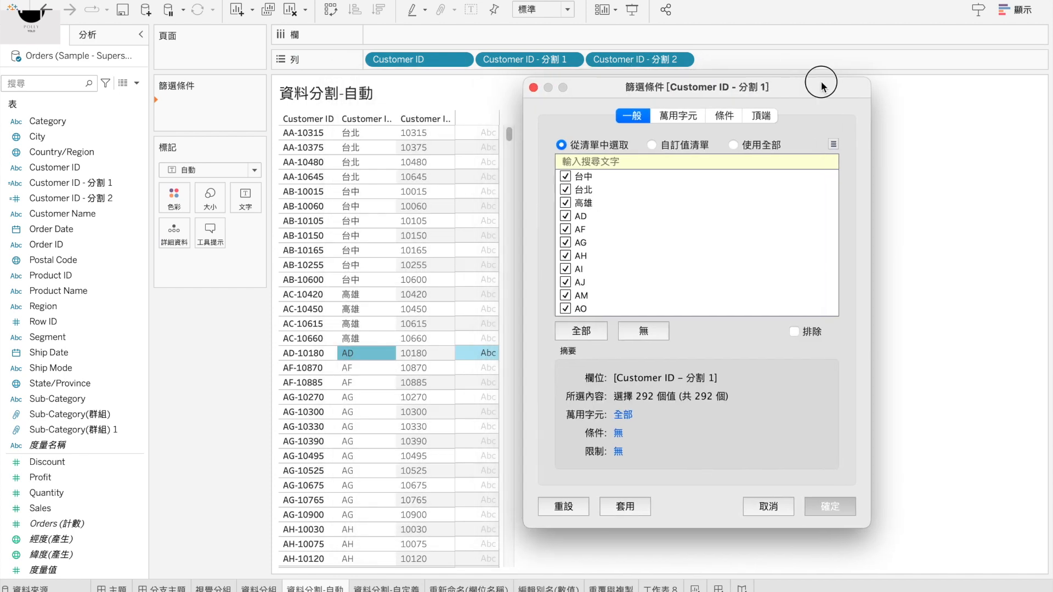
scroll(680, 227, down, 2)
scroll(680, 227, up, 2)
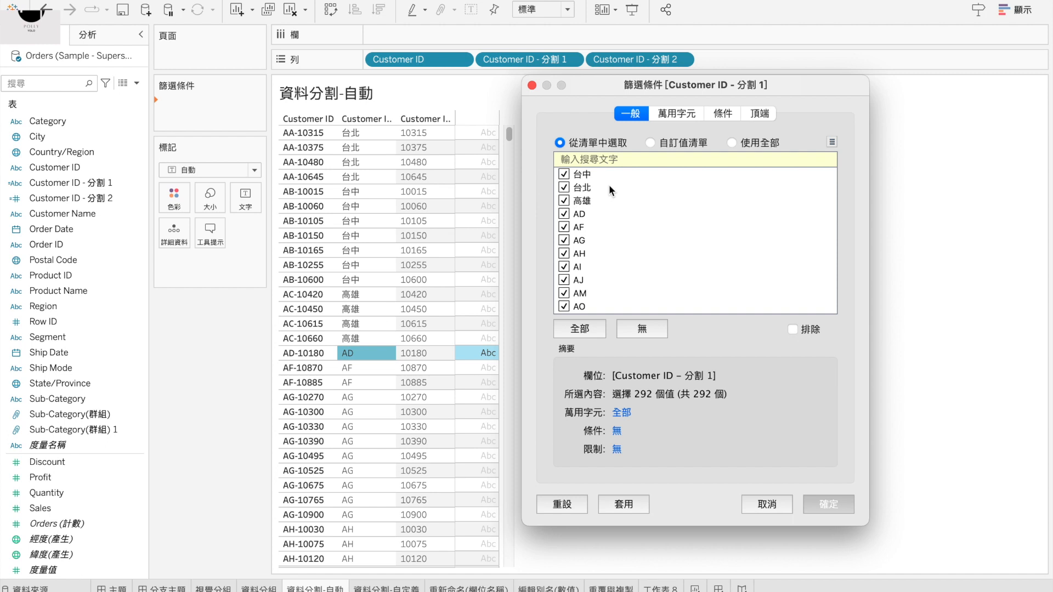
click(620, 324)
click(564, 174)
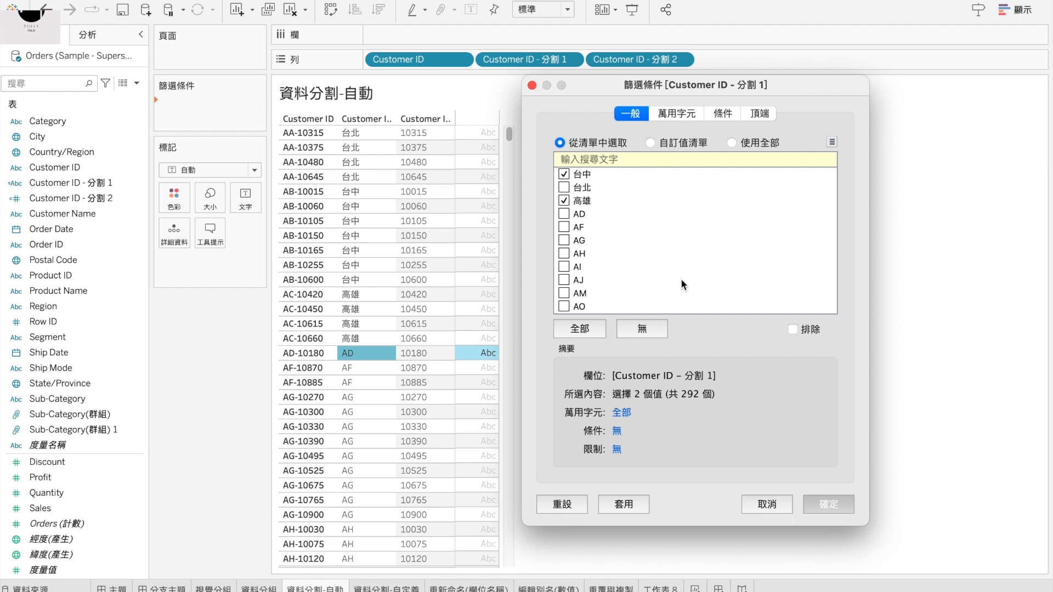
click(815, 501)
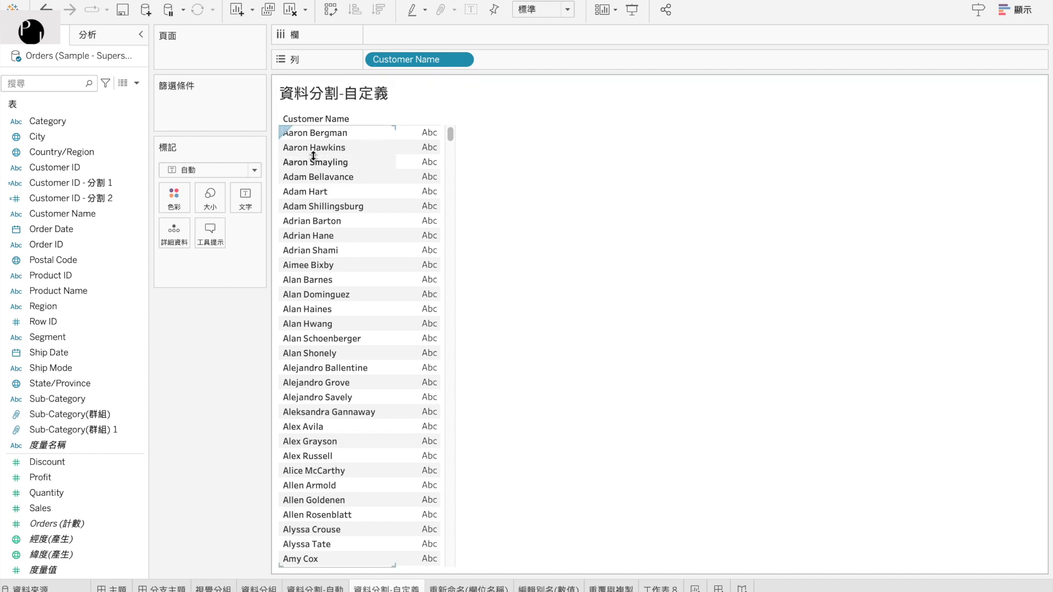
- On the 資料分割-自定義 sheet, set up a custom split of Customer Name with a space as separator, taking the last (最後) 1 column
click(93, 186)
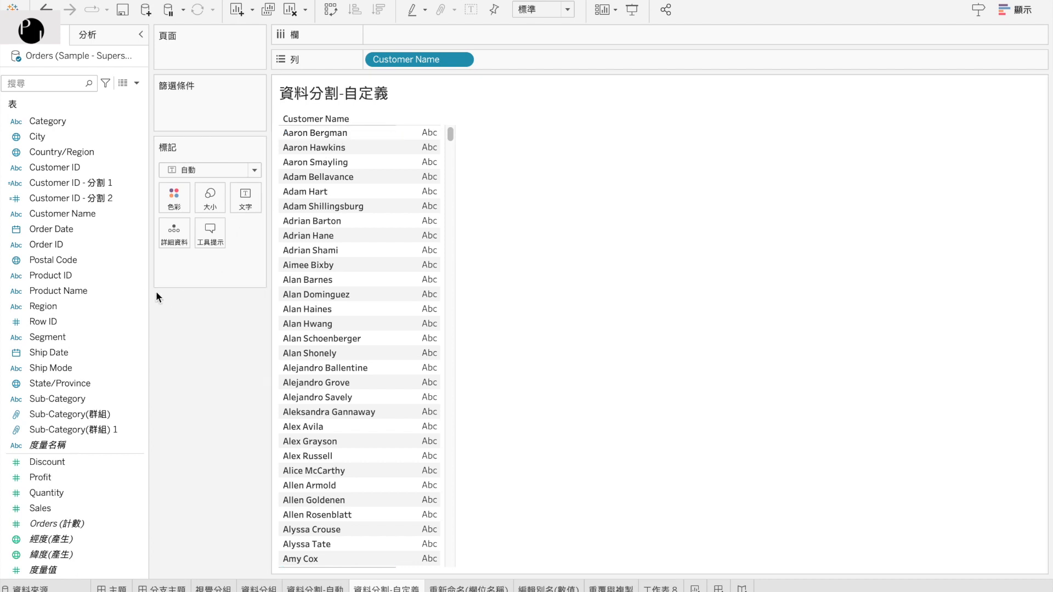
click(139, 213)
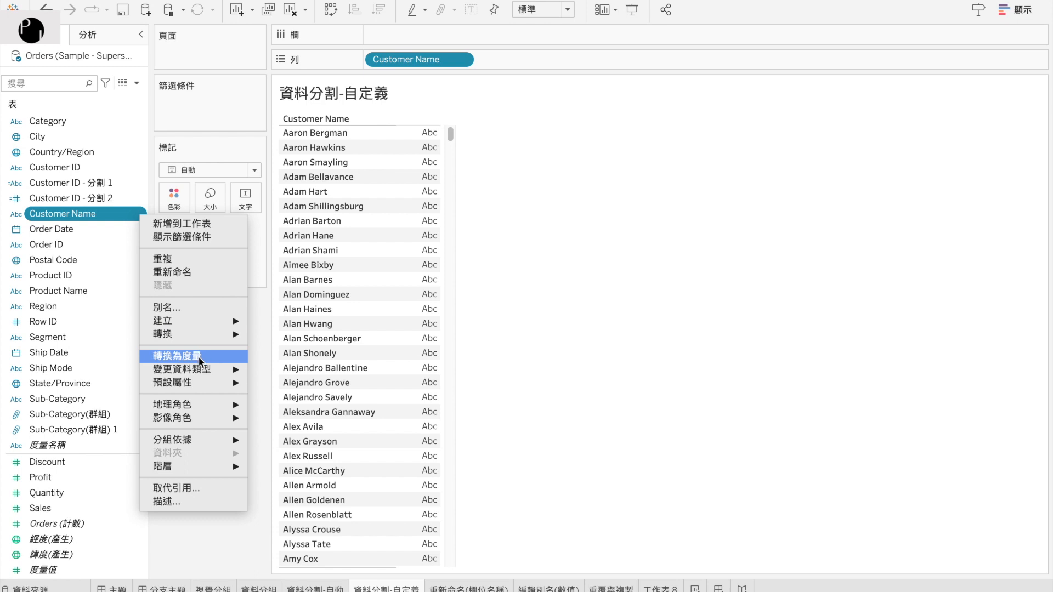
mouse_move(195, 334)
click(274, 348)
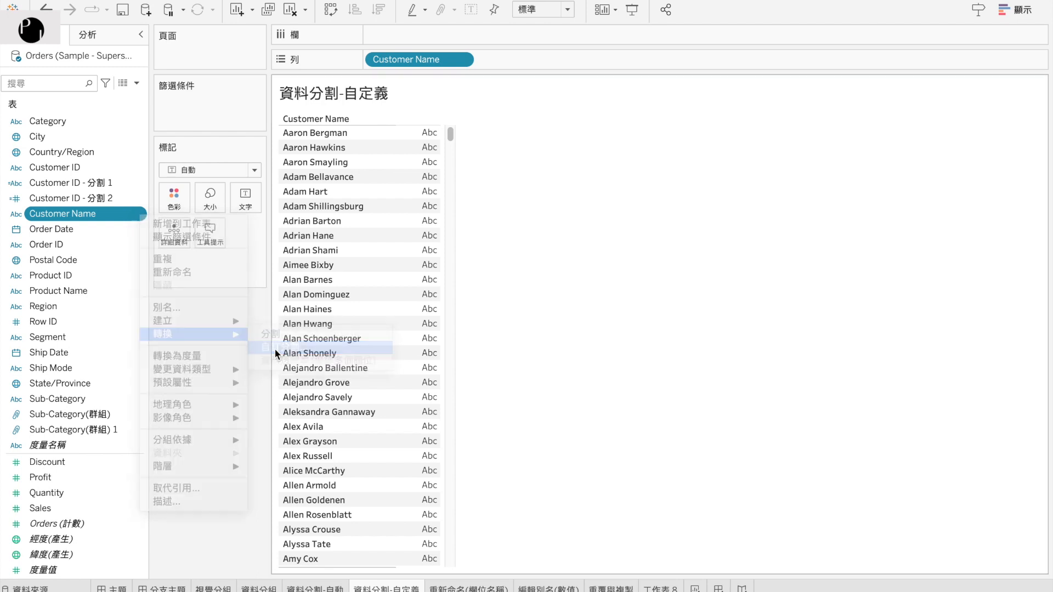
drag(553, 229, 631, 216)
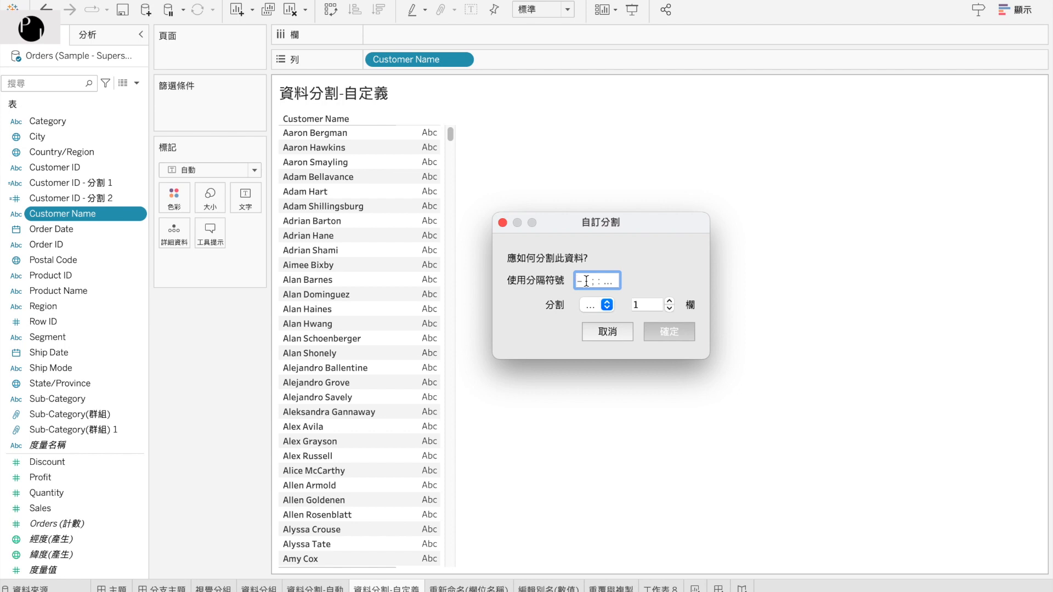
click(608, 307)
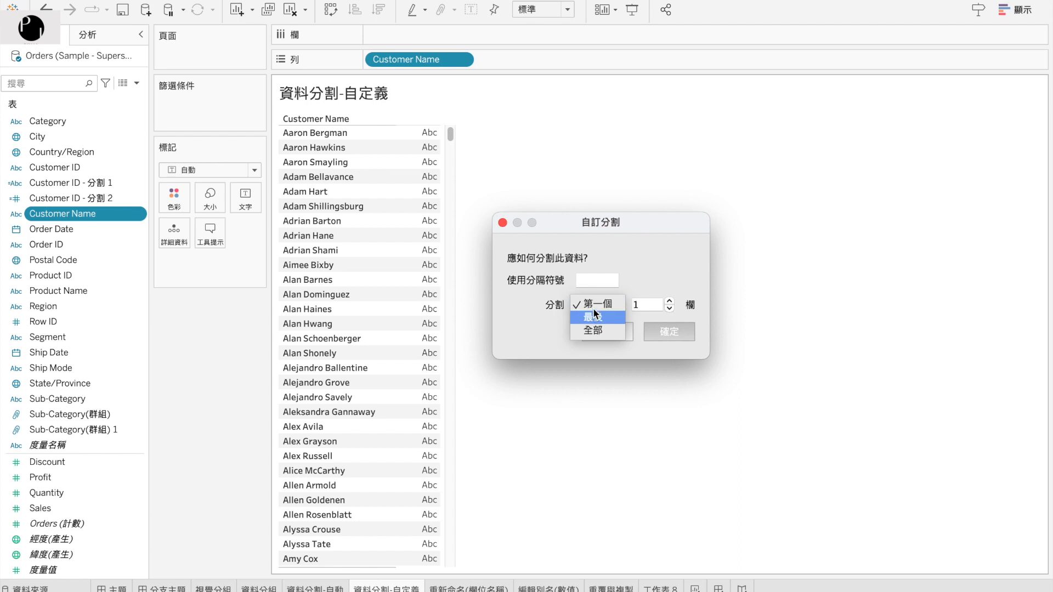
click(600, 317)
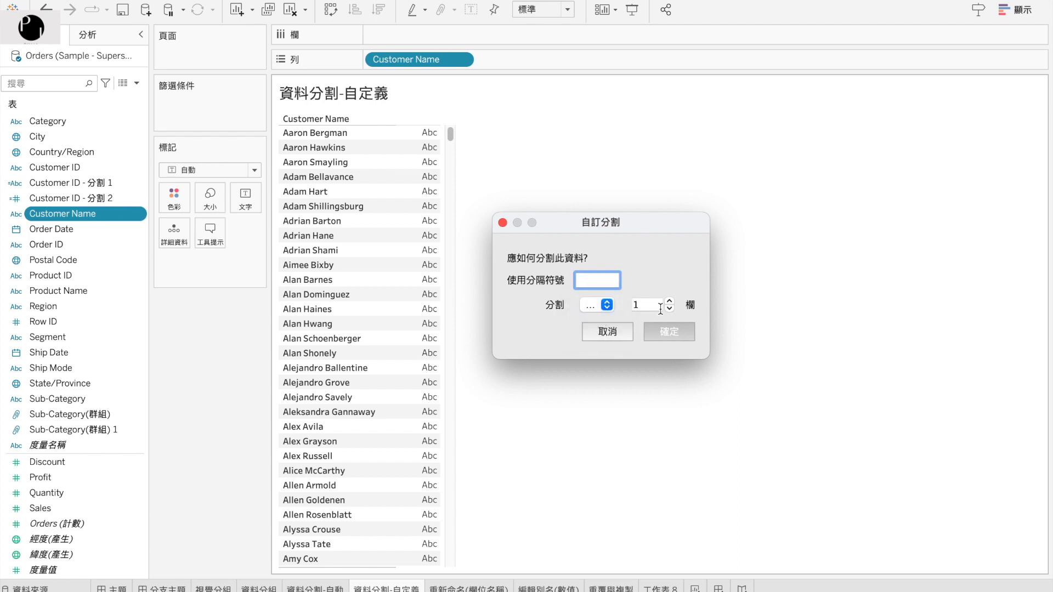
- Try the 全部 option for the columns to split off in the custom split of Customer Name
click(607, 306)
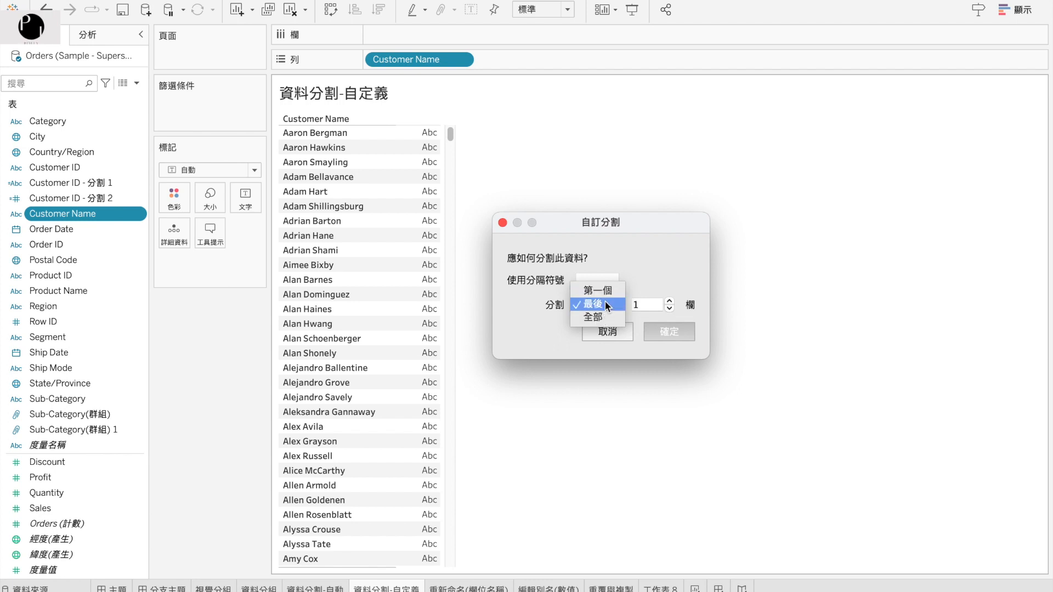
click(622, 303)
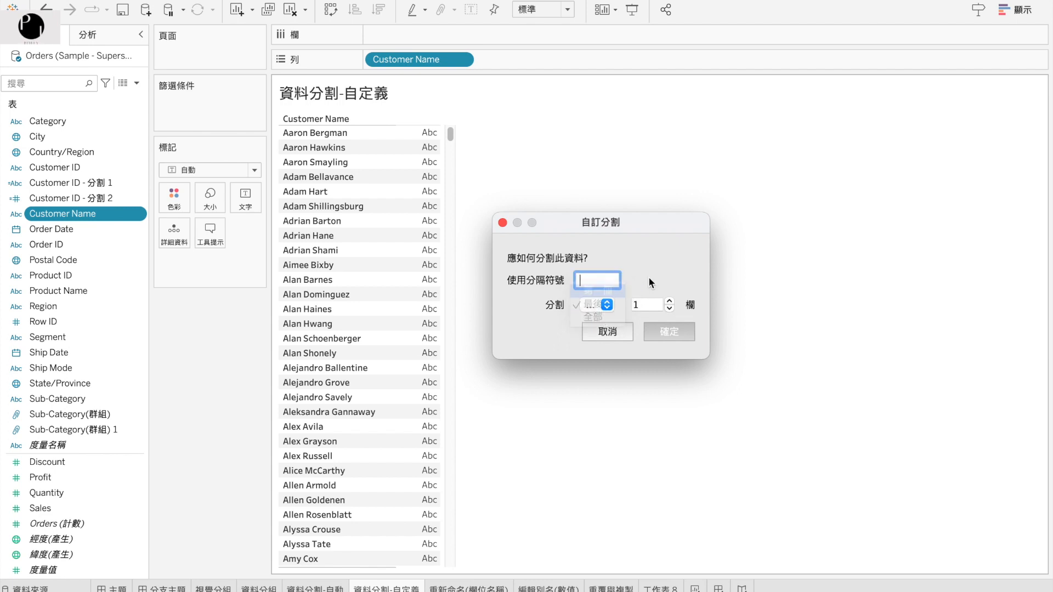
click(607, 306)
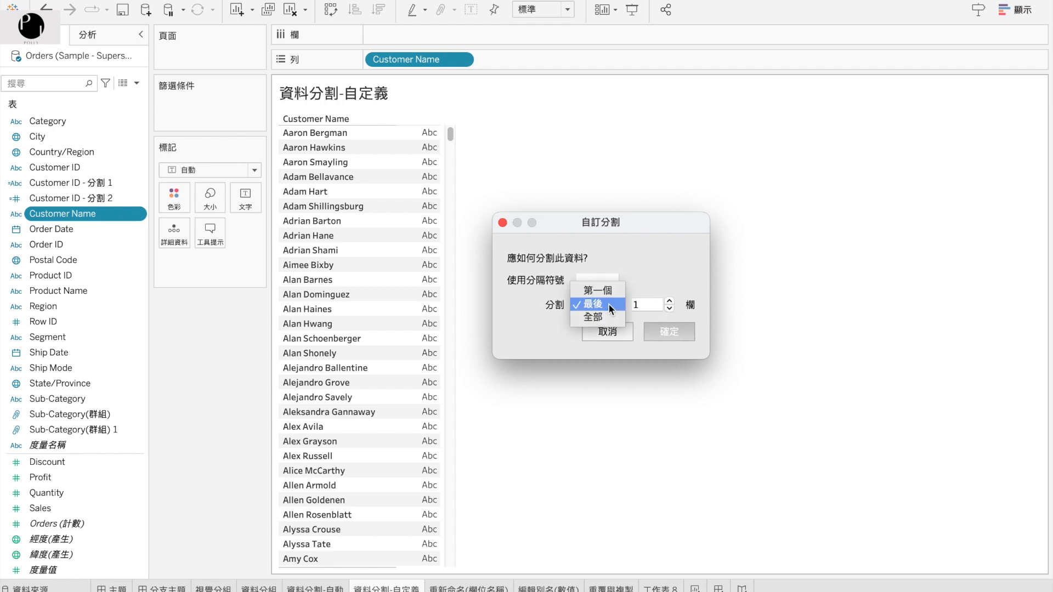
click(591, 317)
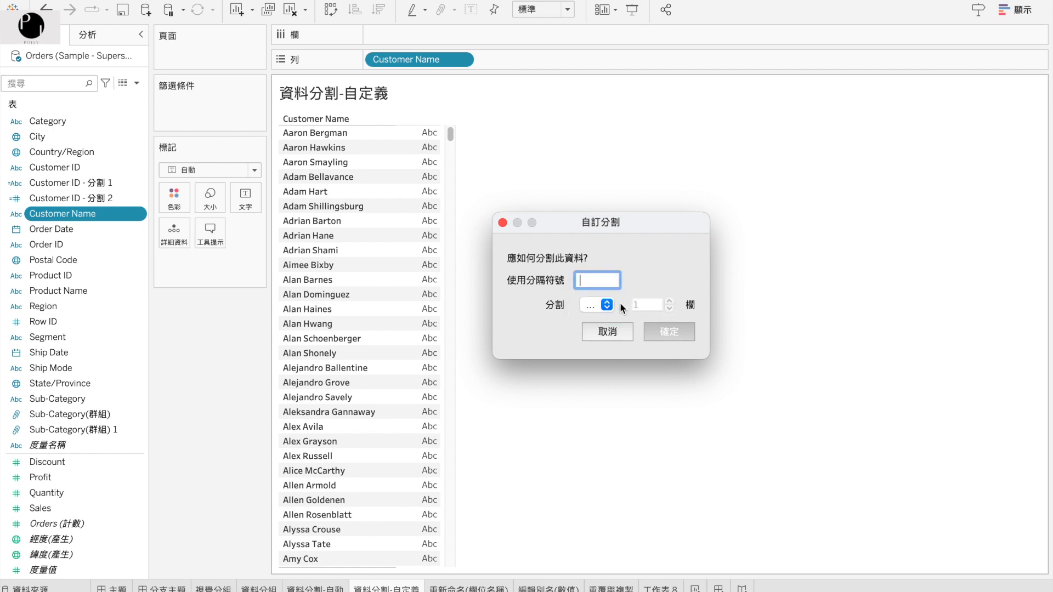
- Set the custom split to the last (最後) 1 column and create the split field
click(610, 304)
click(595, 294)
click(670, 331)
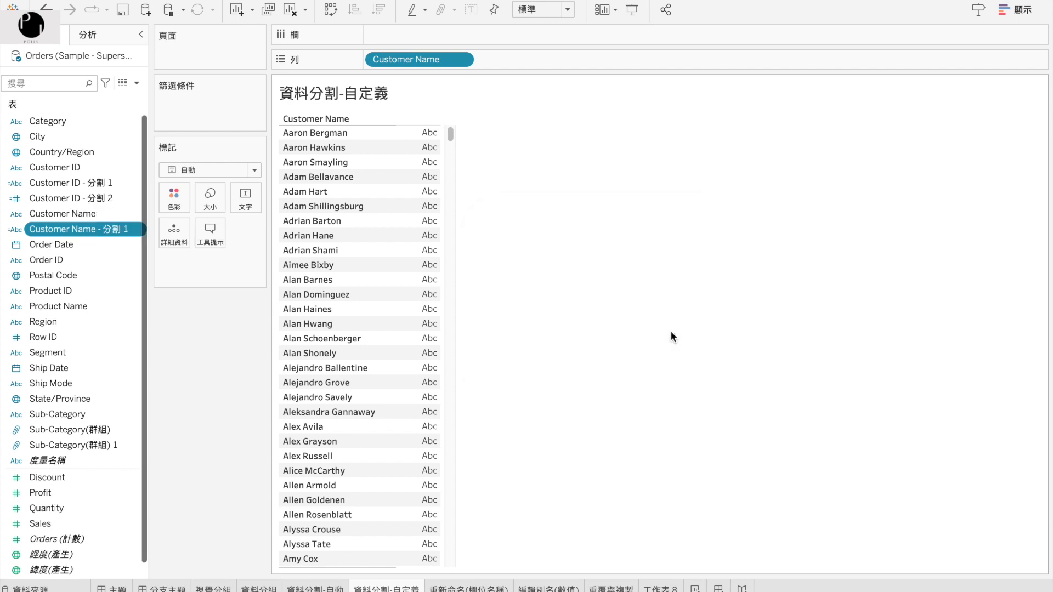
- Add the Customer Name - 分割 1 field to the rows and rename it 姓
double_click(71, 230)
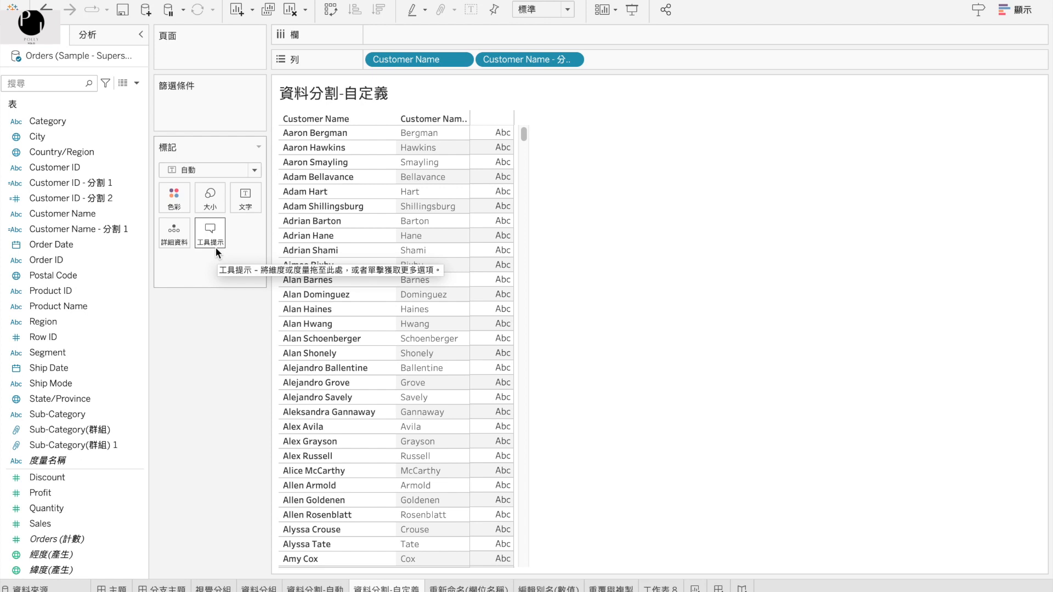
click(134, 234)
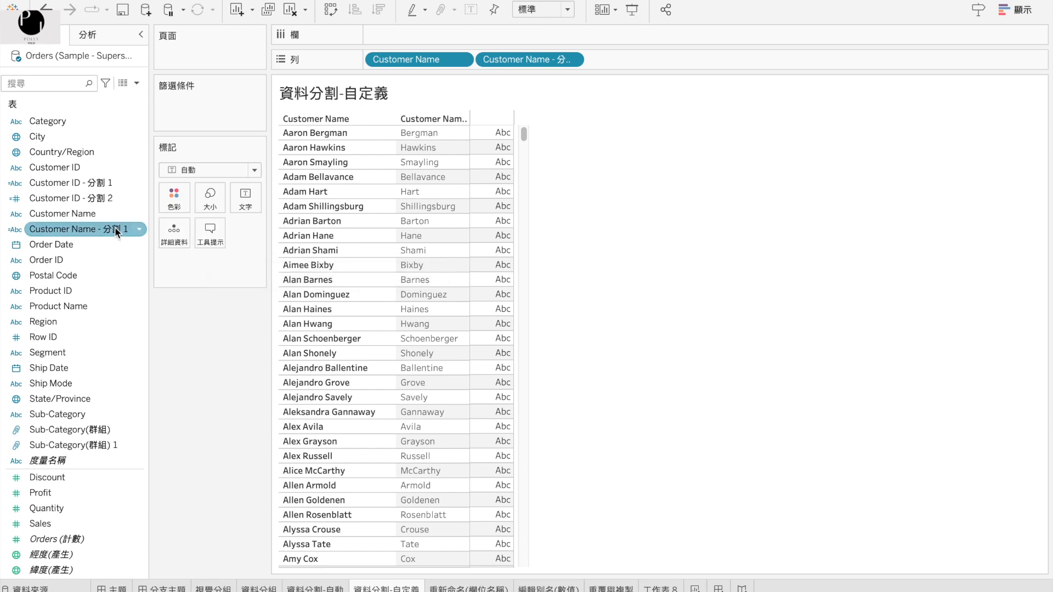
right_click(115, 232)
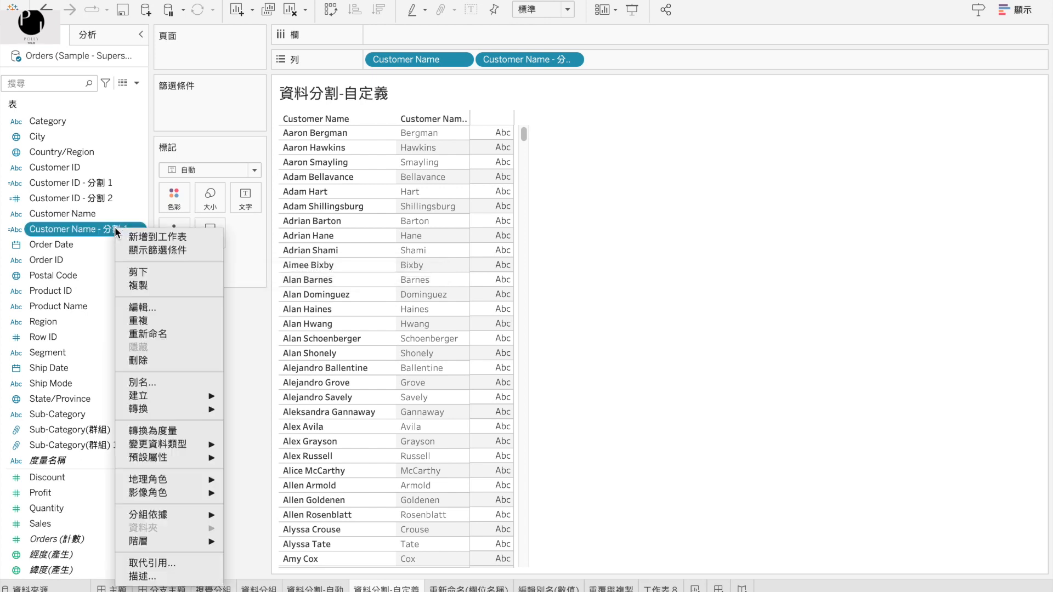
click(170, 334)
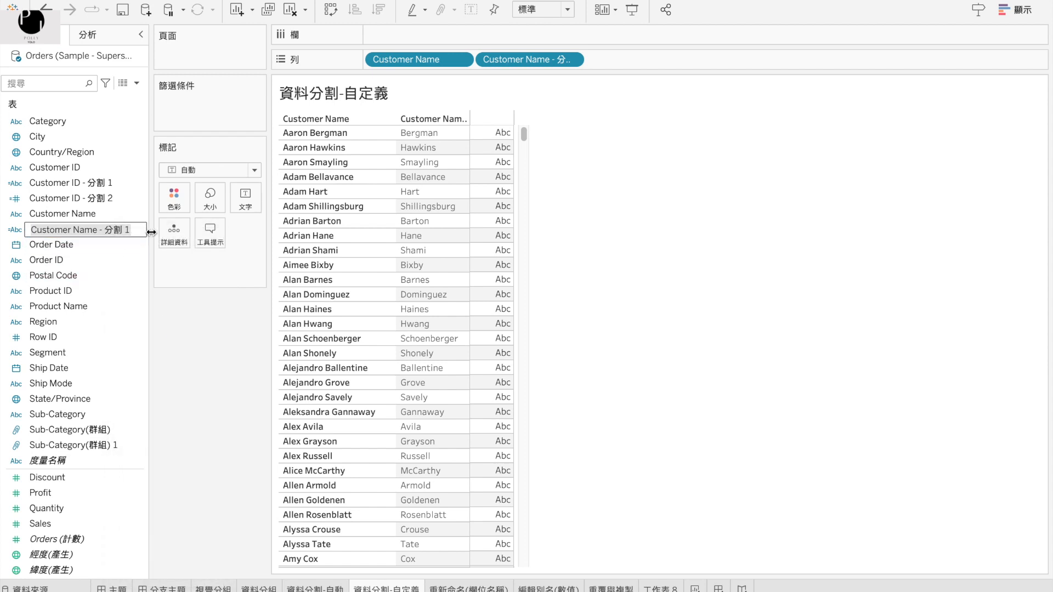
text(GSE)
key(space)
click(222, 367)
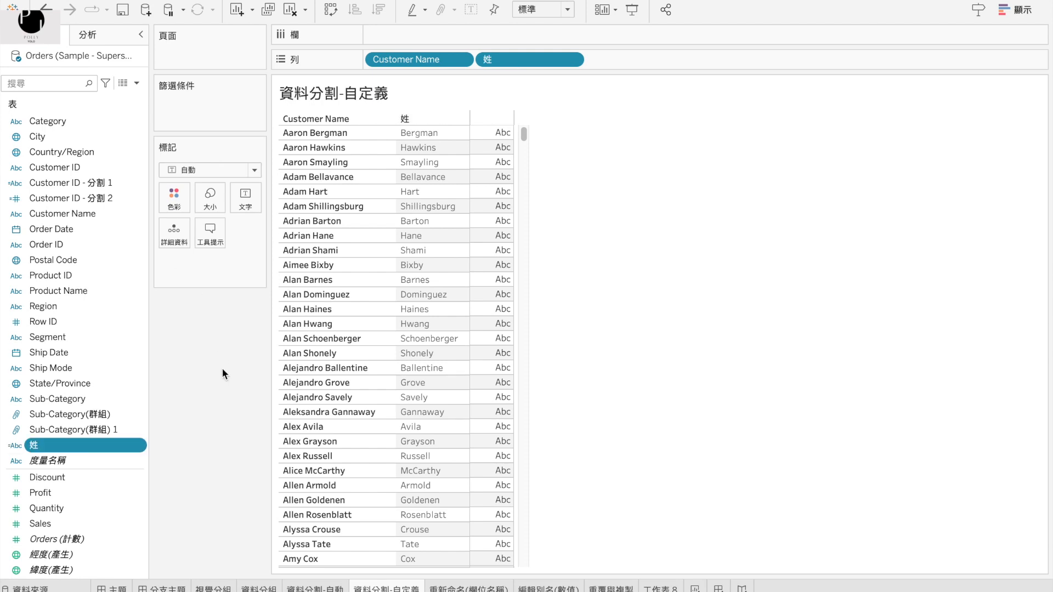
- Place Customer Name after 姓 in the rows, and look at the filter on the 資料分割-自動 sheet before returning to 資料分割-自定義
drag(384, 62, 630, 62)
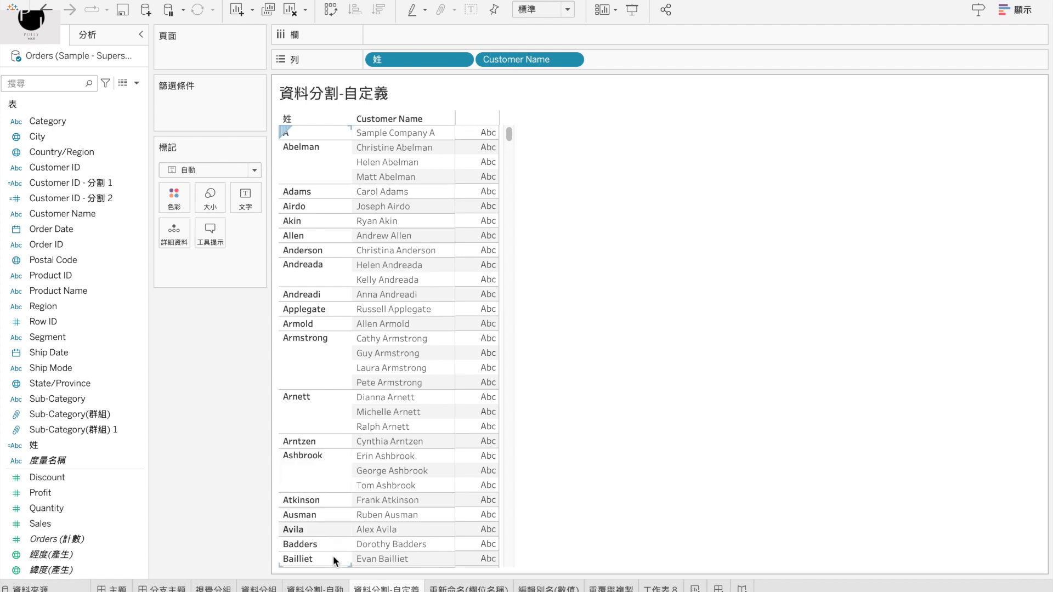
click(315, 587)
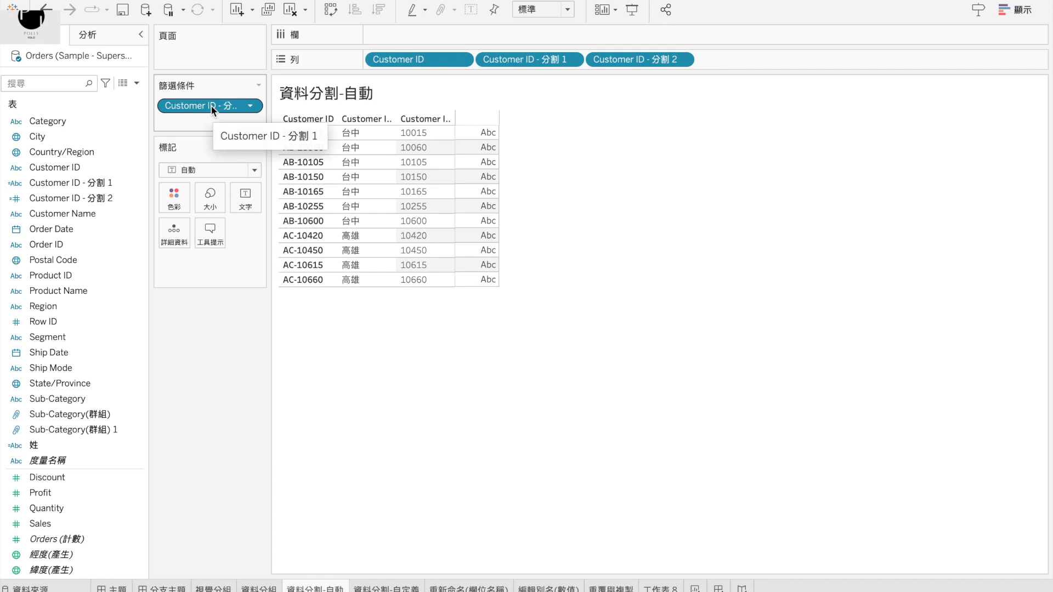
click(393, 588)
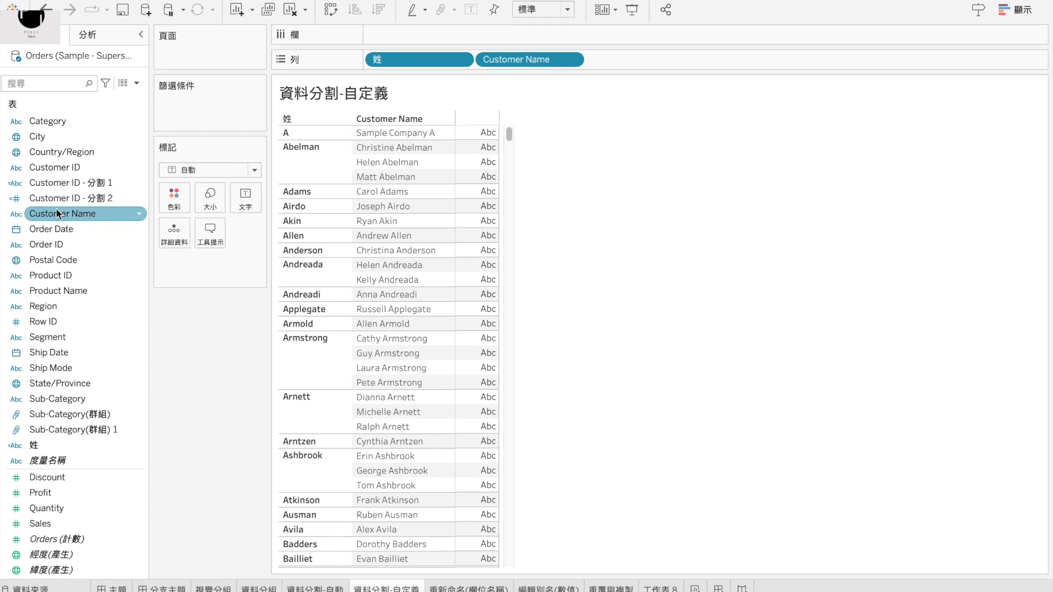
- Try filtering the 資料分割-自定義 sheet by 姓 to only two neighbouring surnames under L, and undo the filter
drag(399, 61, 219, 100)
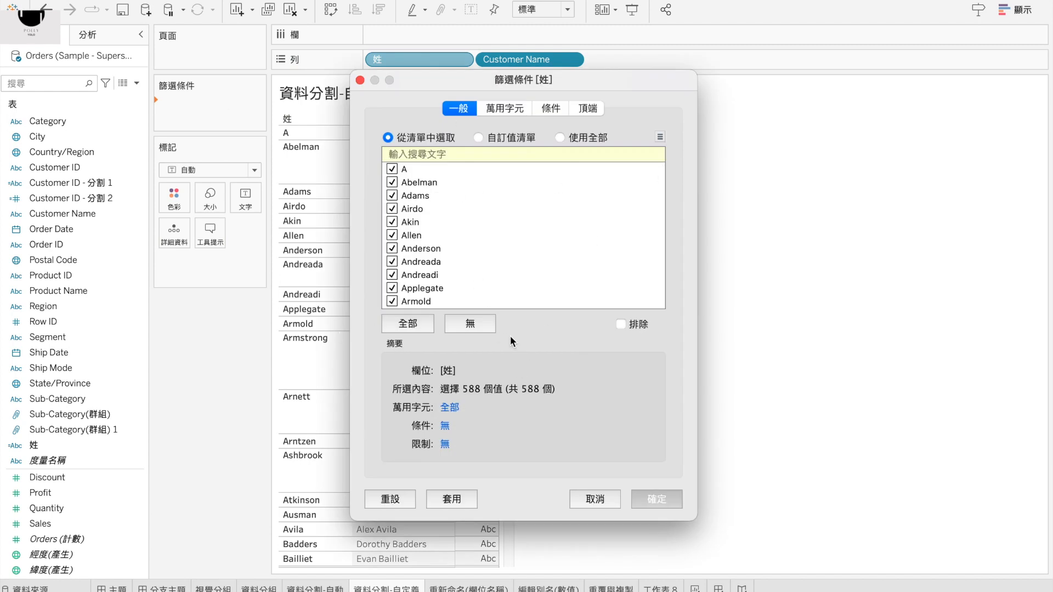
scroll(450, 249, down, 10)
click(477, 322)
scroll(488, 258, down, 10)
scroll(488, 256, down, 3)
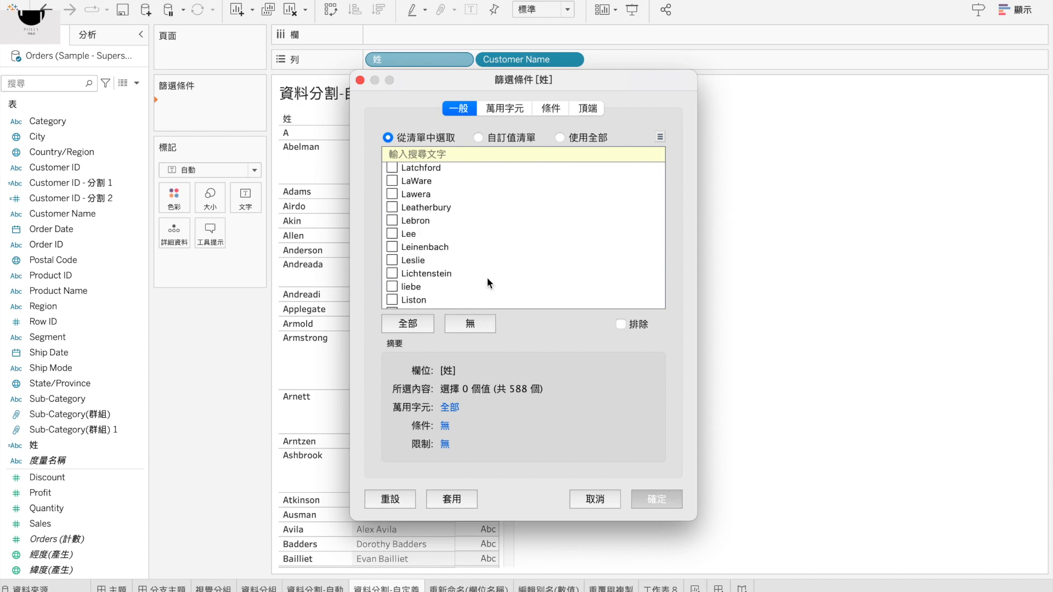
click(389, 289)
click(391, 299)
click(662, 495)
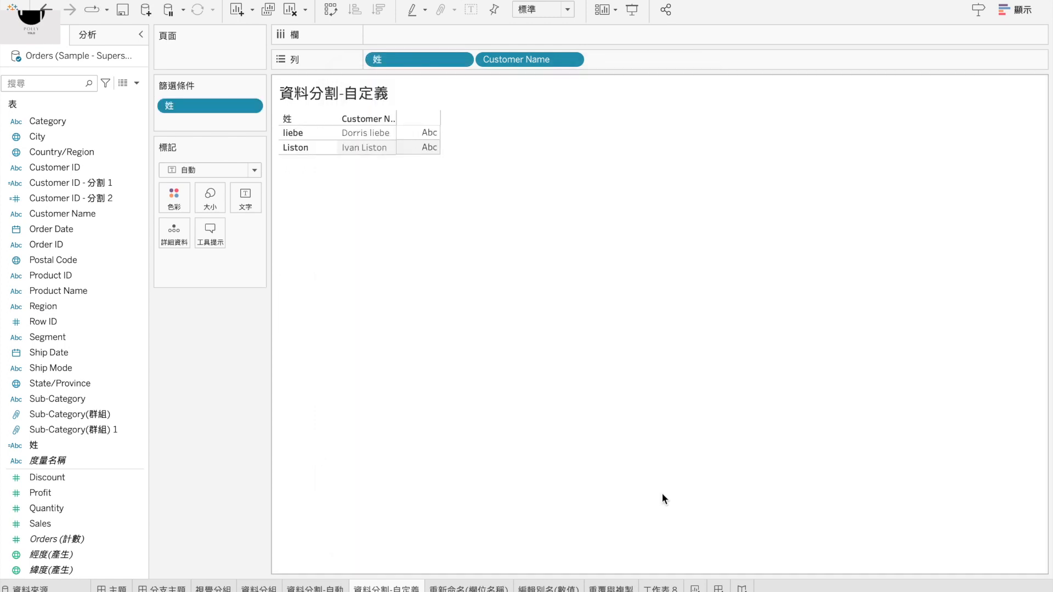
key(ctrl+z)
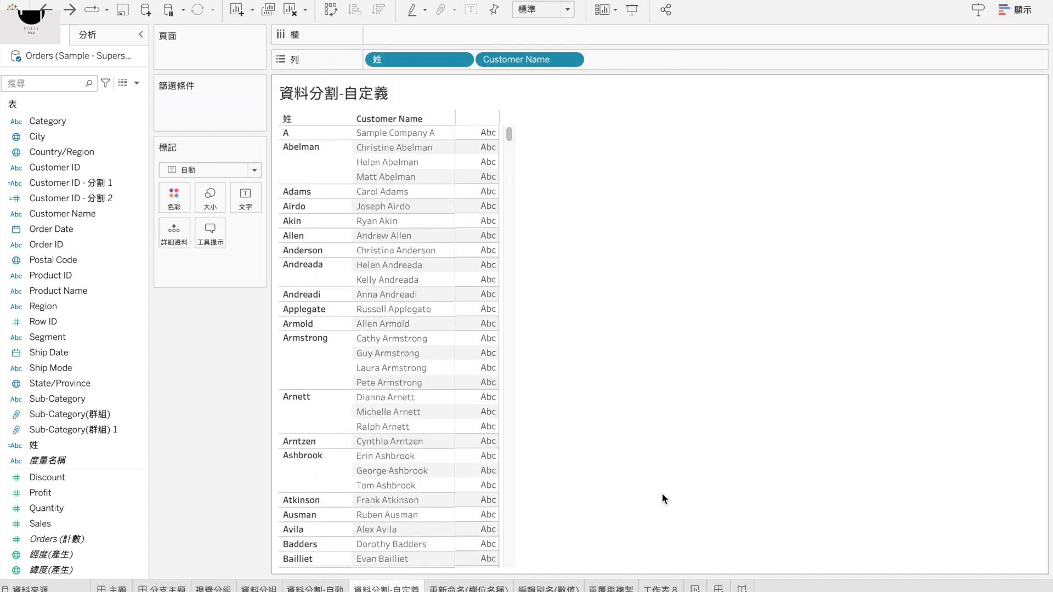